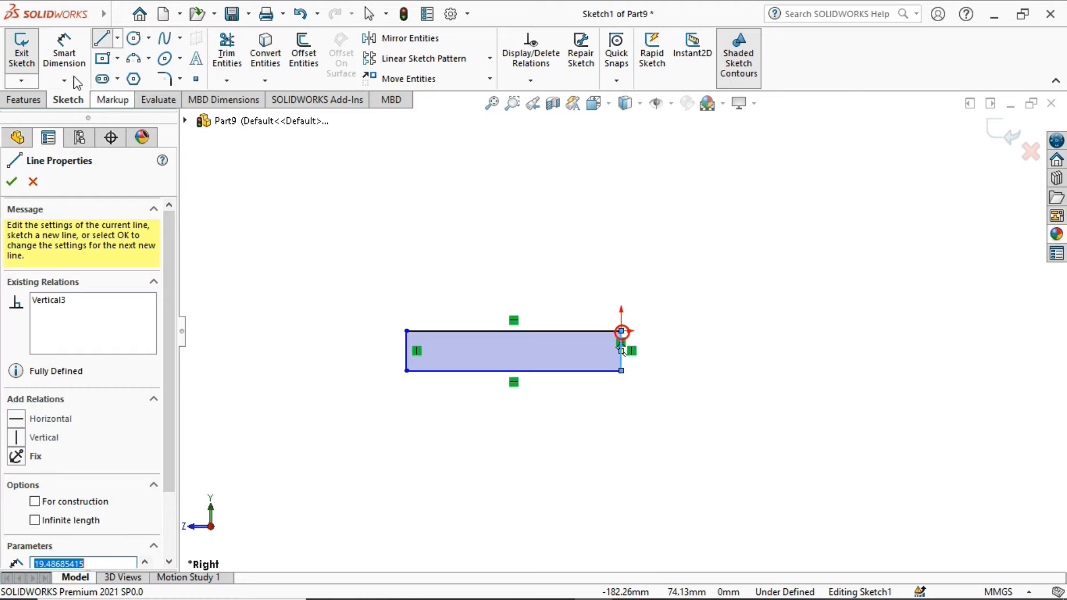
Dimension the rectangle on the Right Plane sketch to 24 mm high and 160 mm long.
click(78, 51)
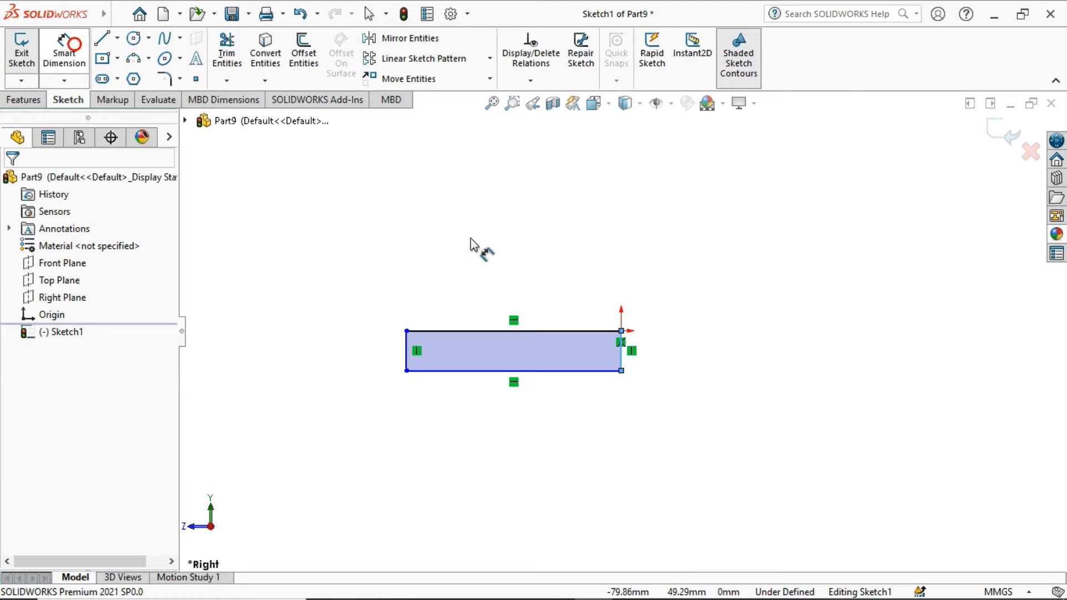
click(622, 359)
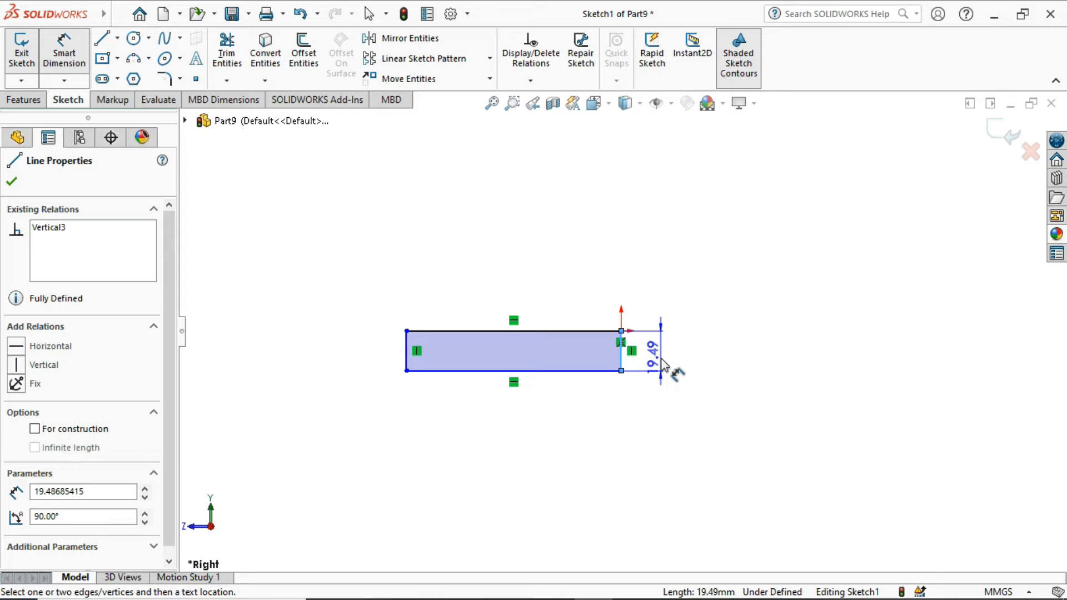
click(664, 411)
text(24)
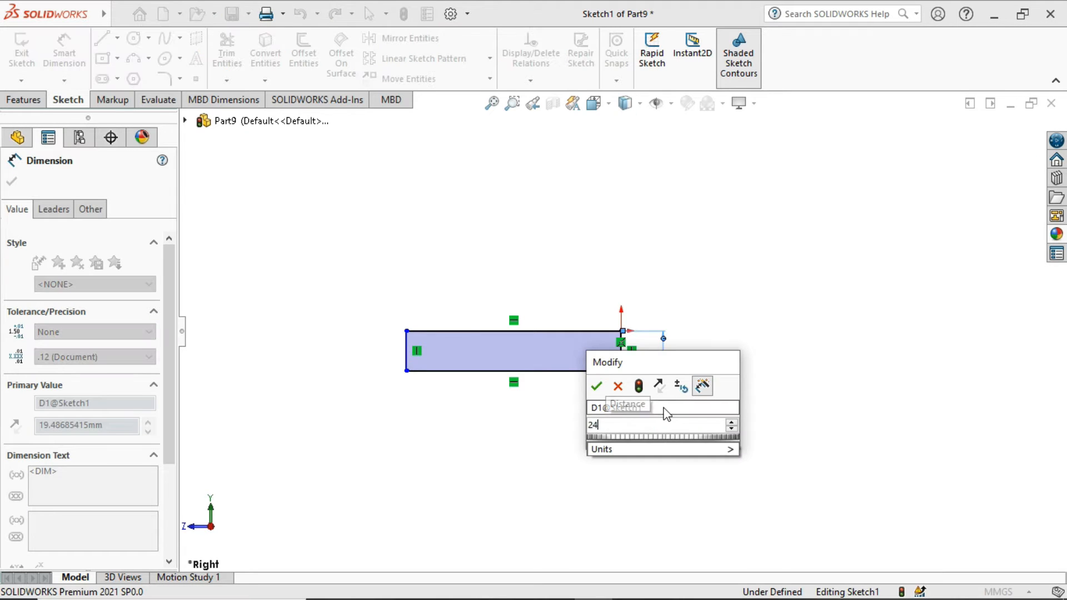
key(Return)
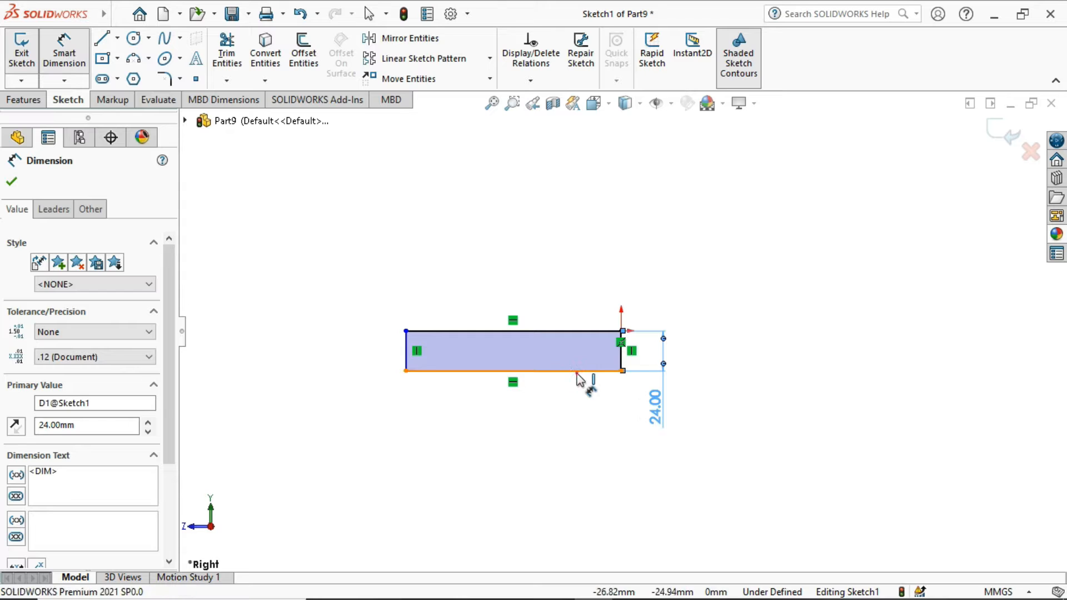
click(577, 373)
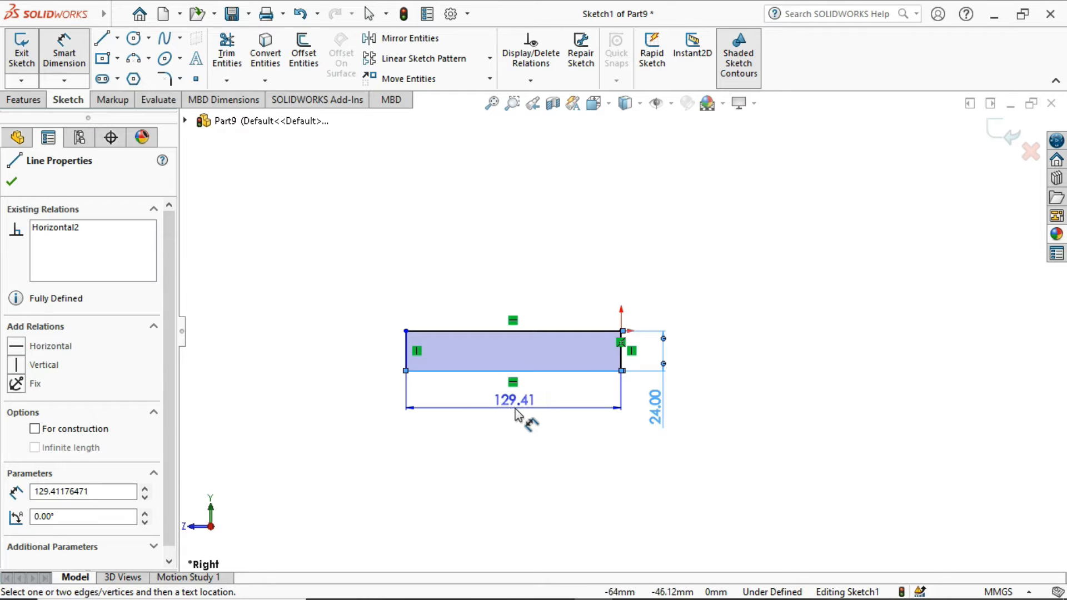
click(516, 408)
text(160)
key(Return)
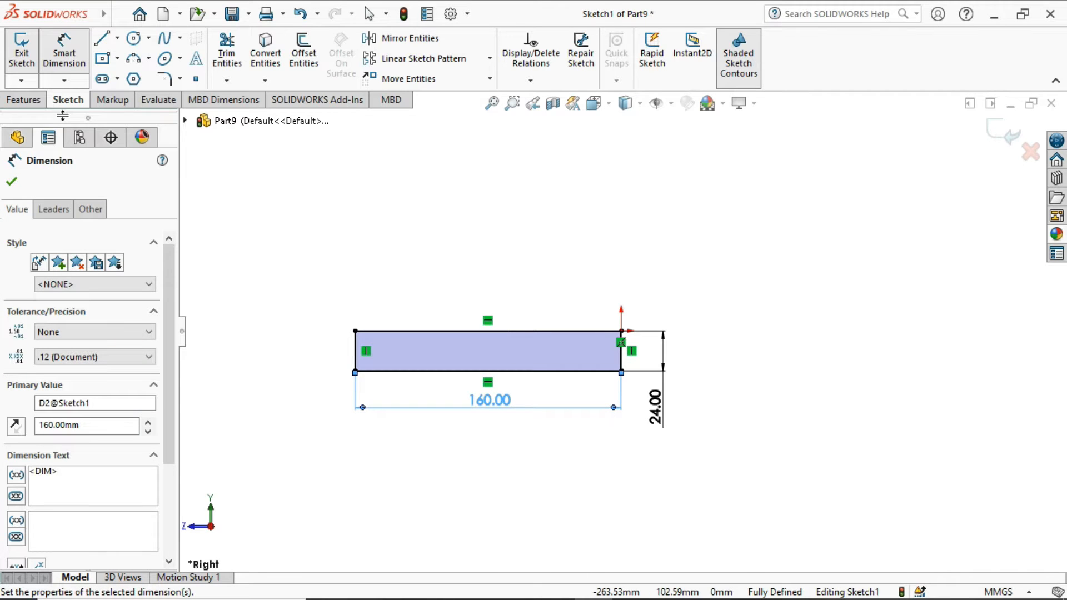
Extrude the rectangle as a boss with the Mid Plane end condition and a depth of 100 mm.
click(25, 100)
click(20, 55)
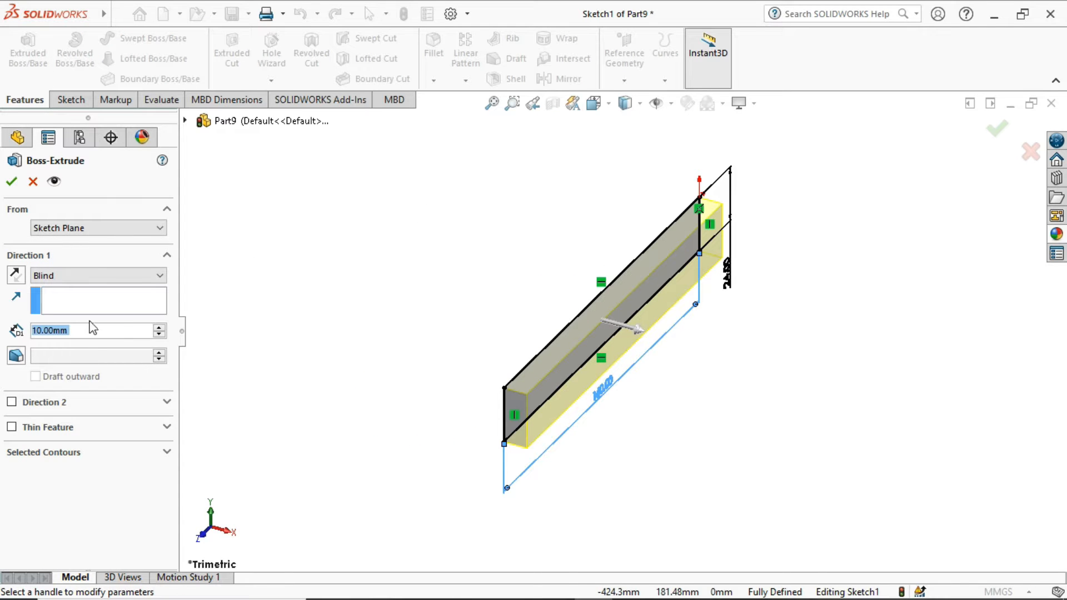
click(86, 276)
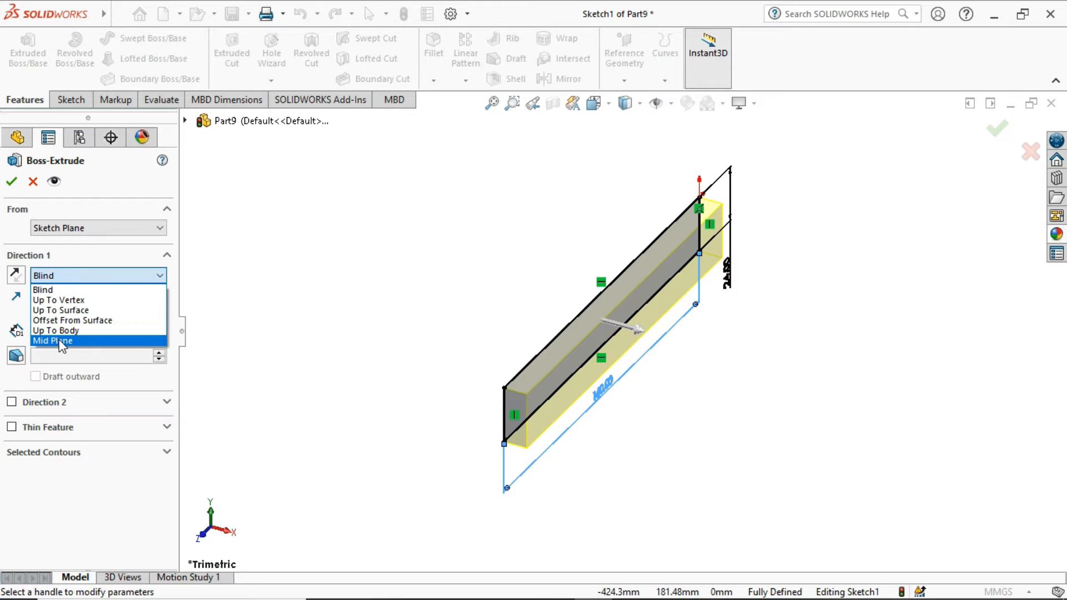
click(61, 340)
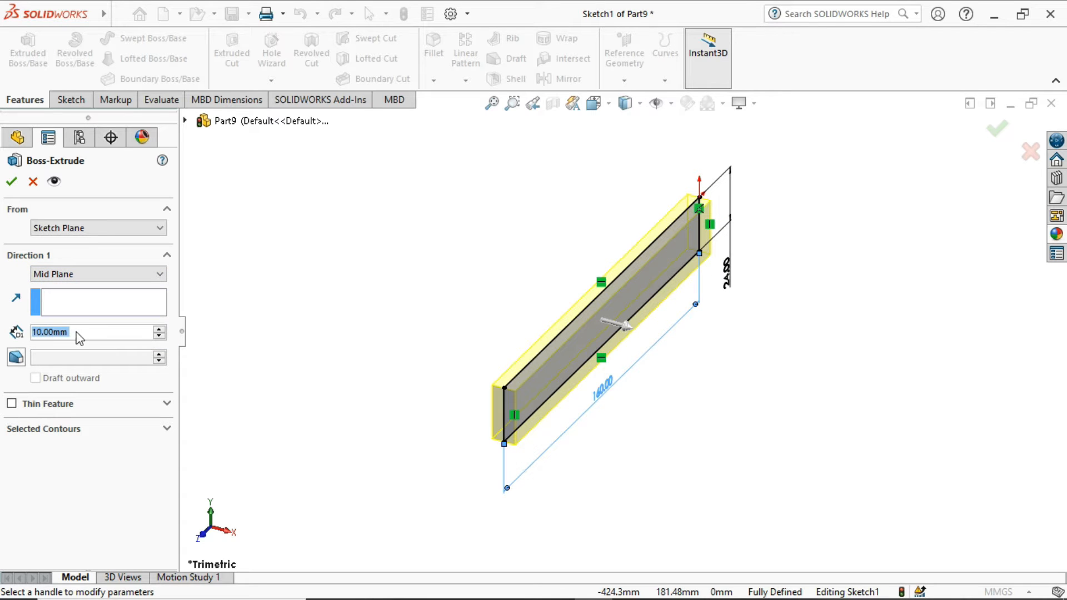
text(100)
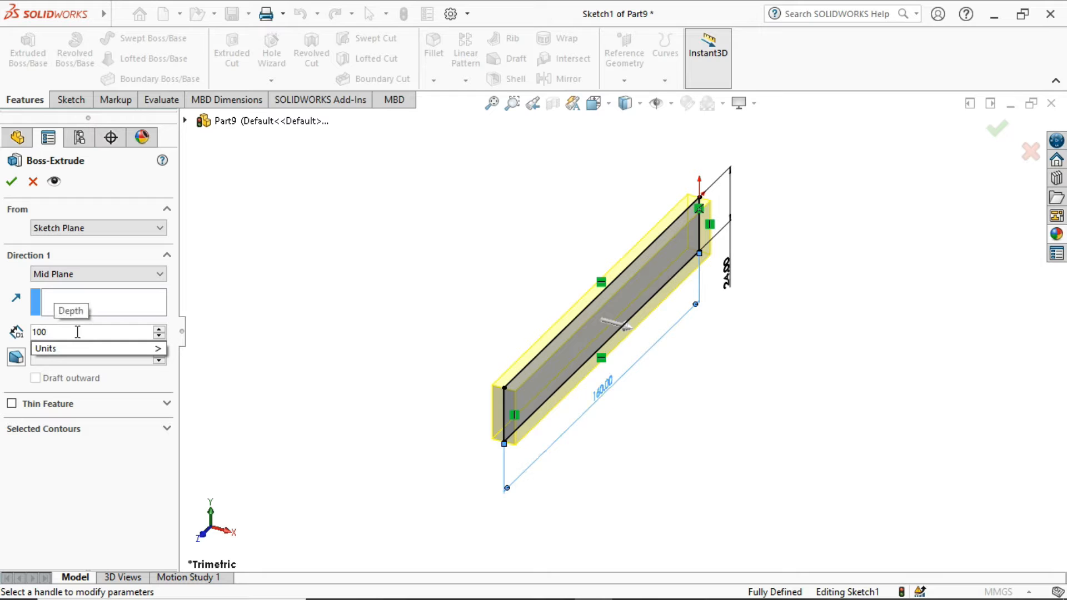
click(12, 182)
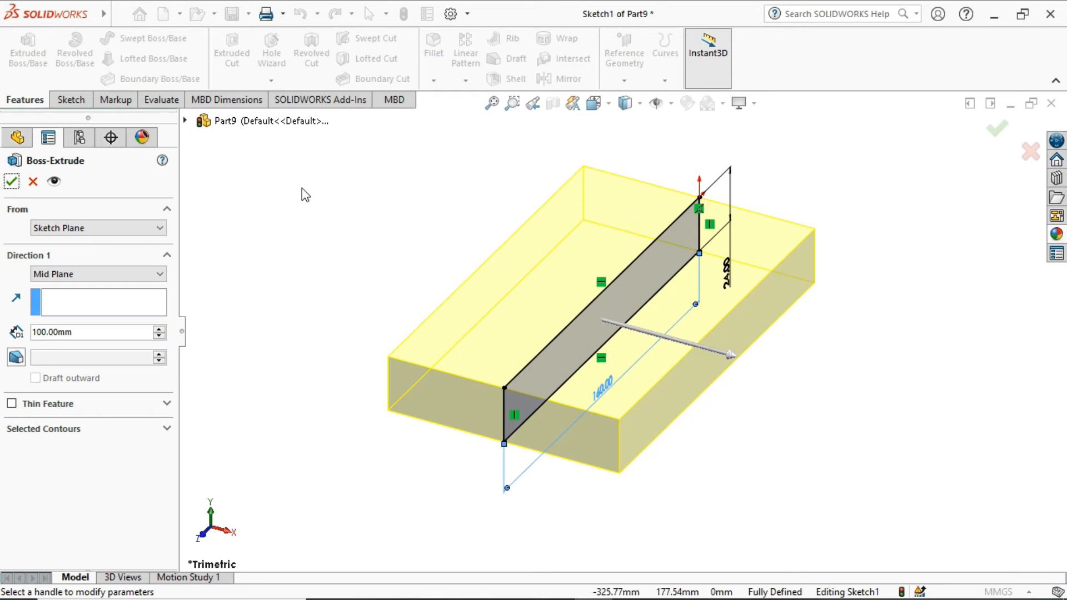
click(12, 182)
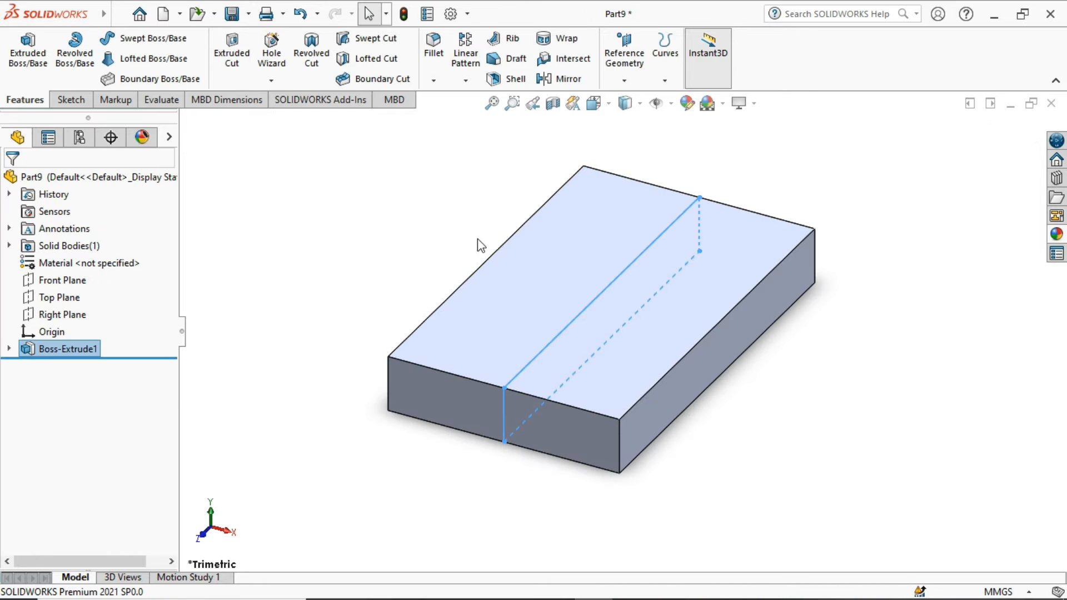
Sketch a closed rectangle about 35 mm wide on the block's front end face, crossing its bottom edge.
middle_drag(569, 358, 607, 257)
click(548, 286)
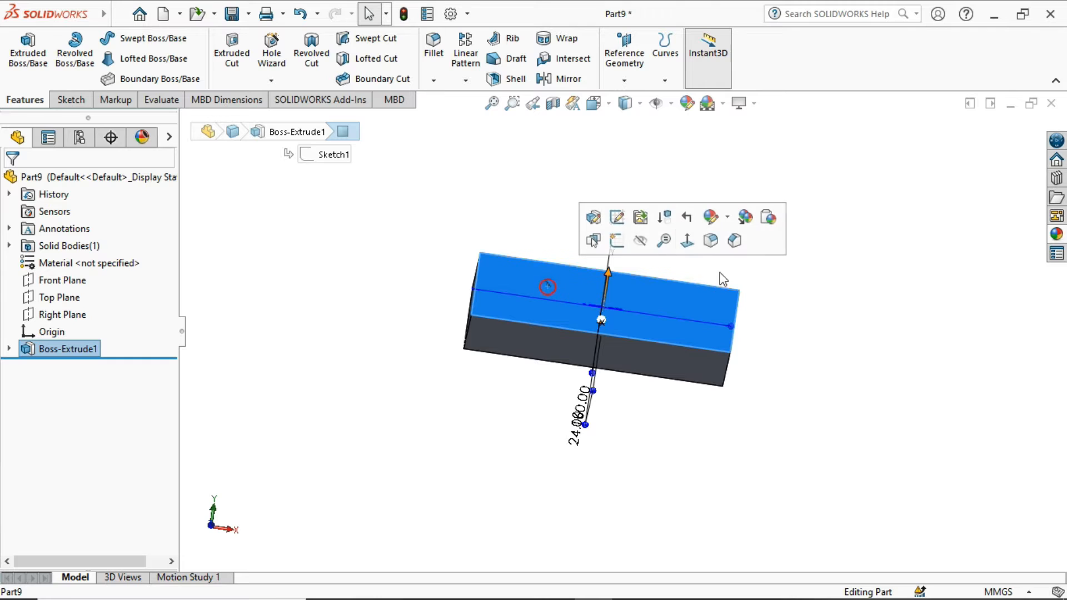
click(692, 246)
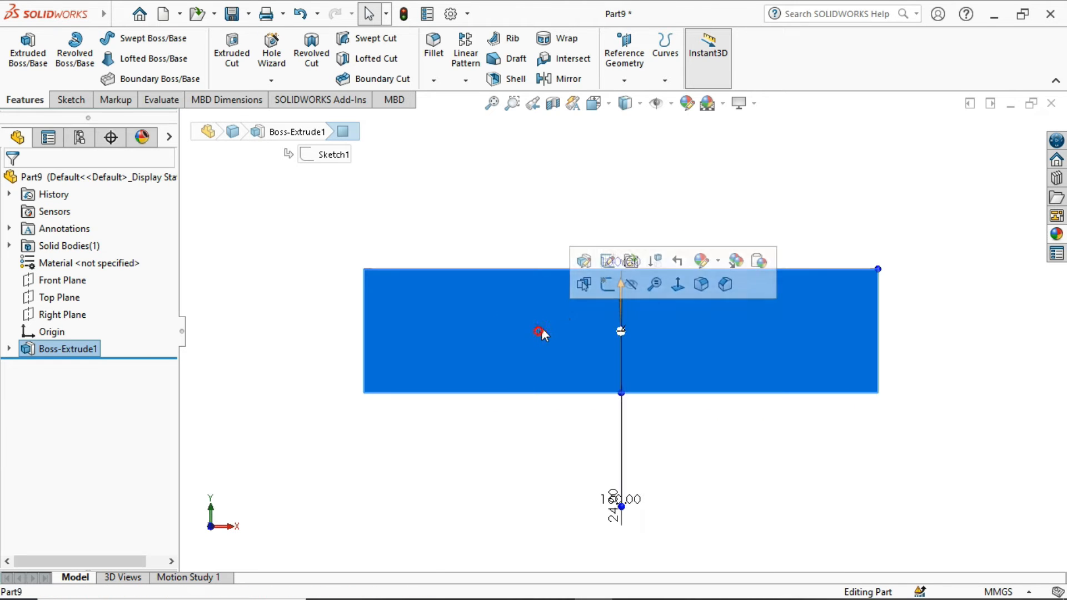
click(608, 284)
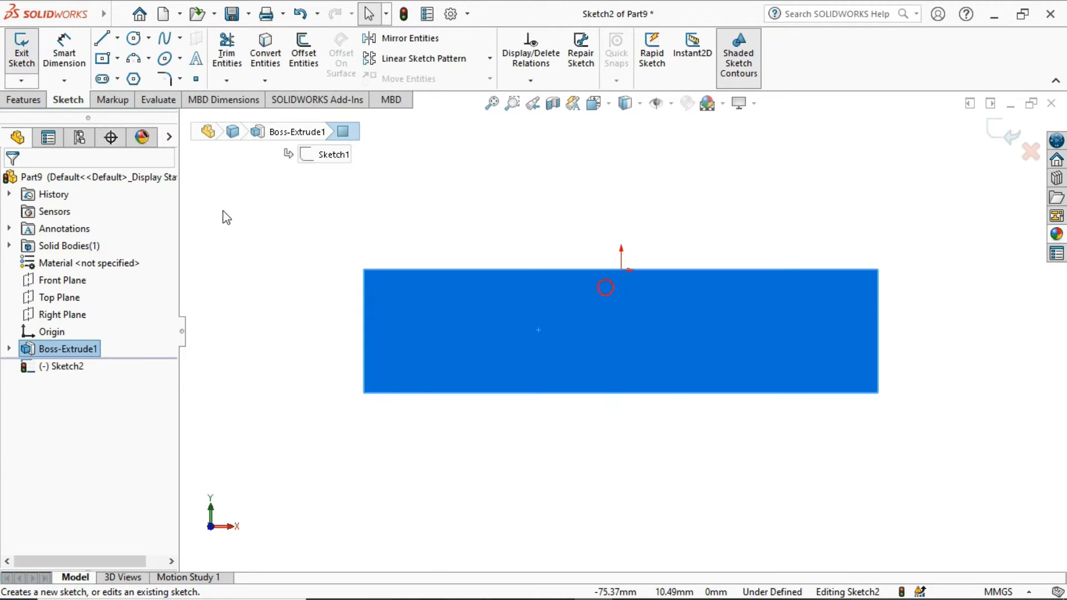
click(108, 42)
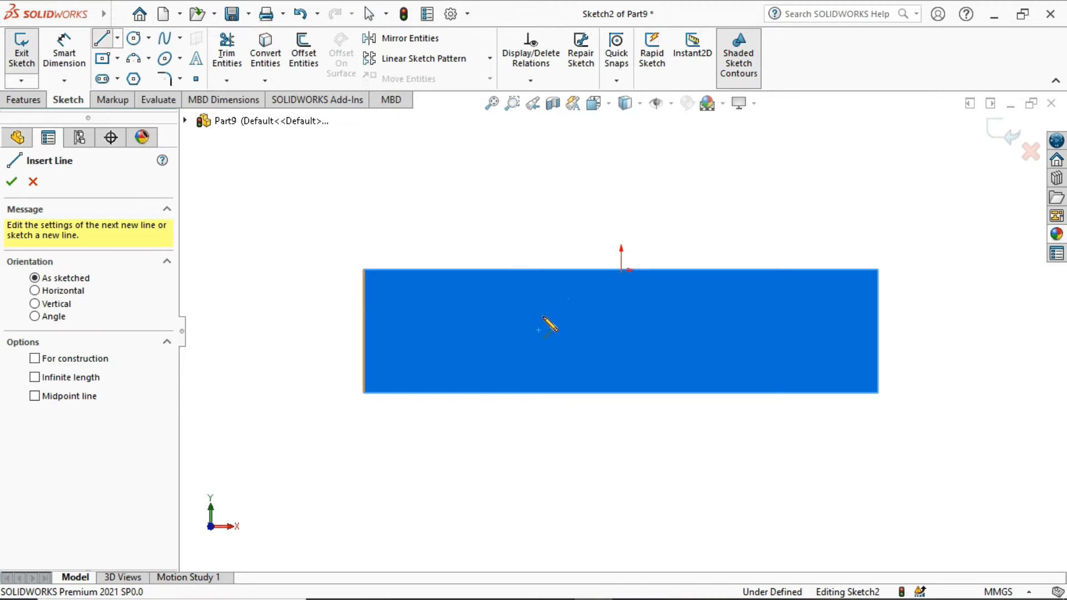
click(501, 422)
click(501, 339)
click(682, 337)
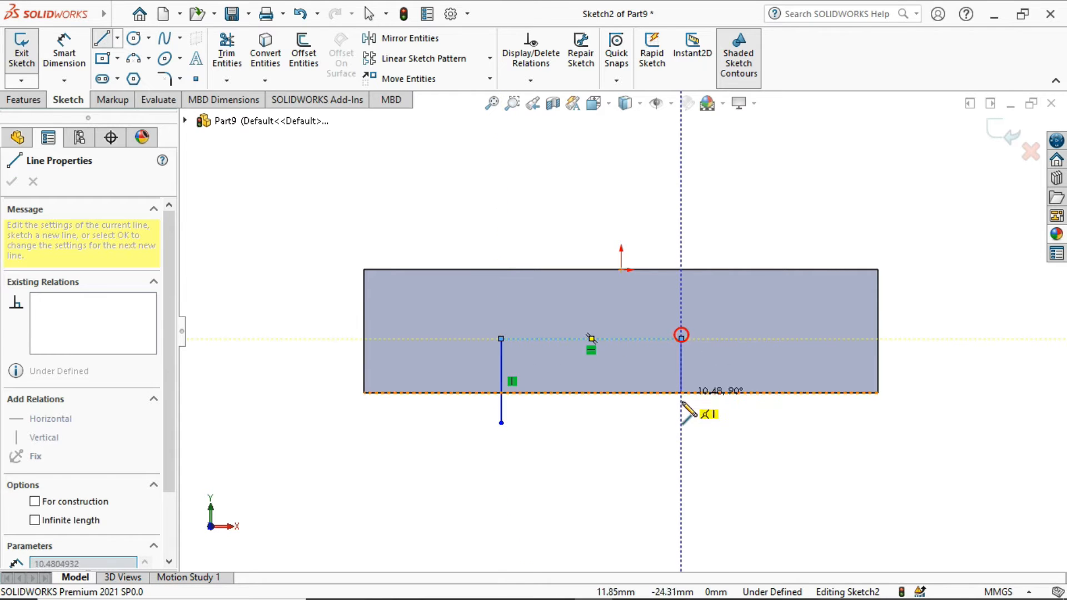
click(681, 422)
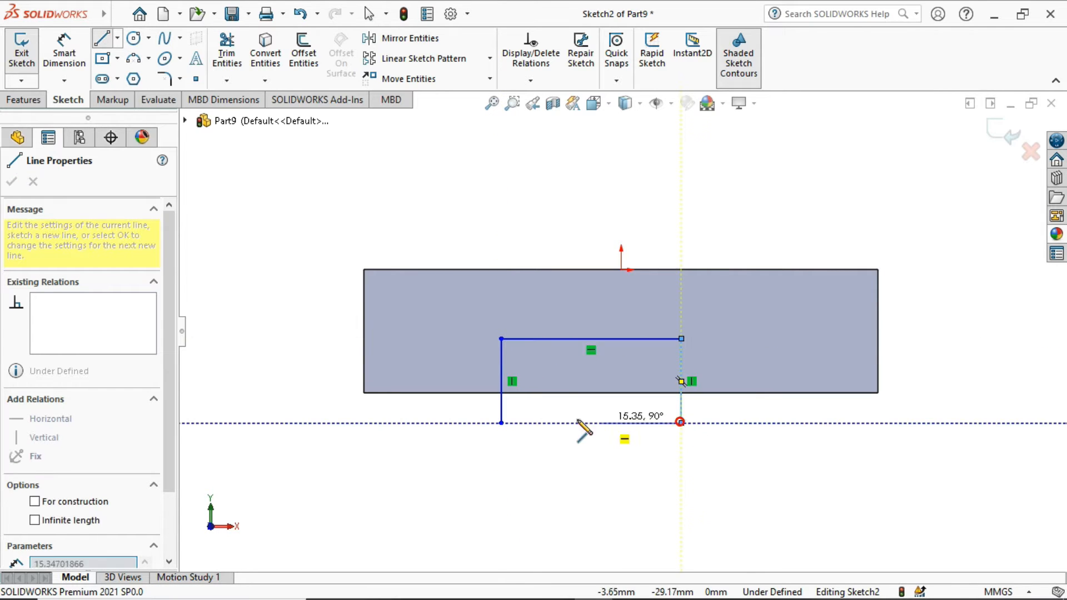
click(500, 423)
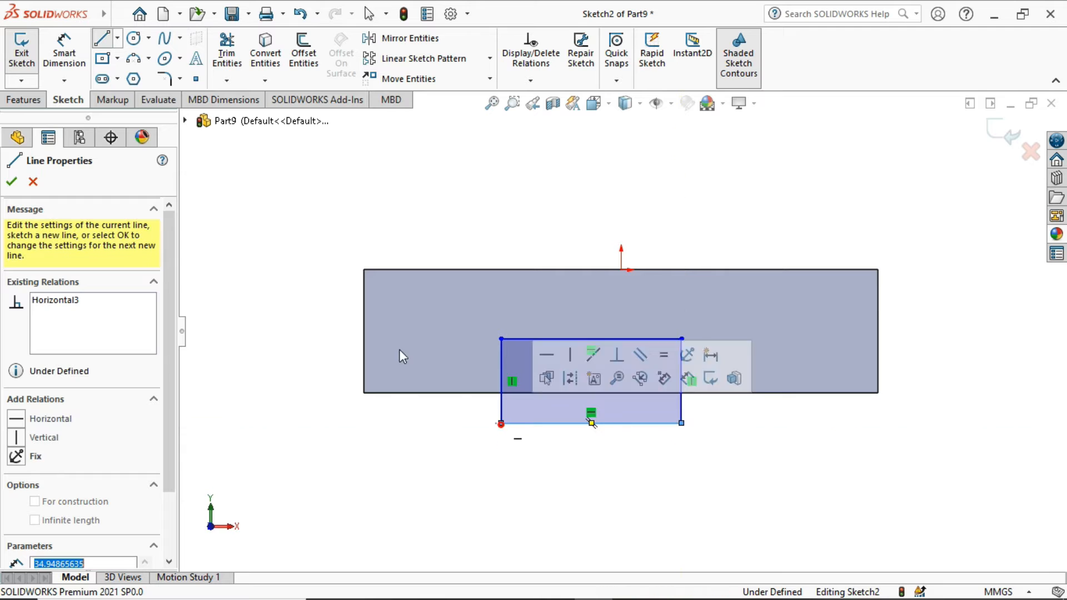
Dimension the width of the rectangle on the front face to 52 mm.
click(71, 53)
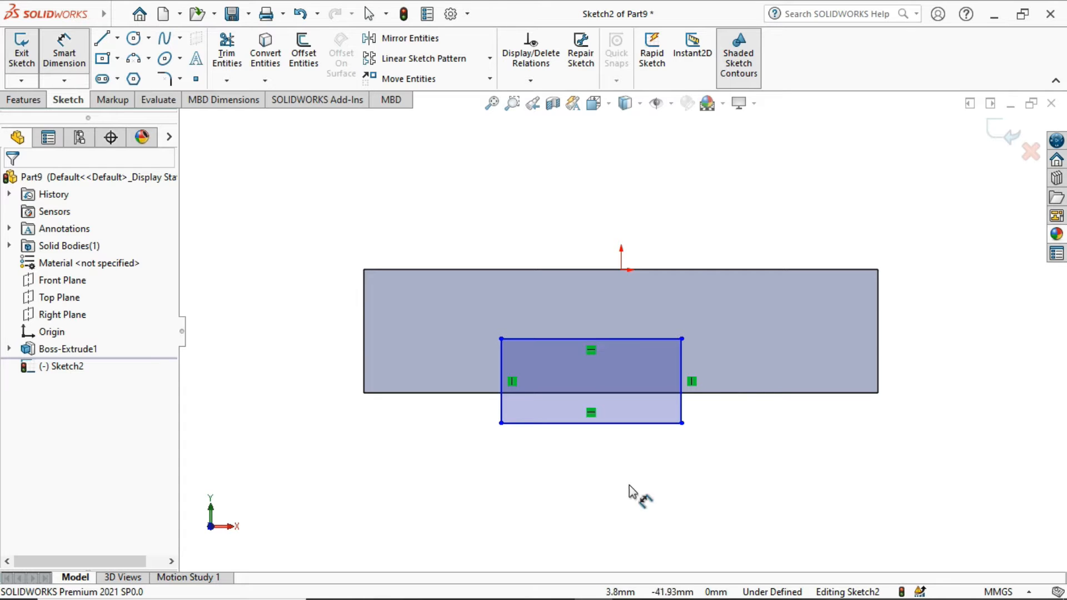
click(602, 424)
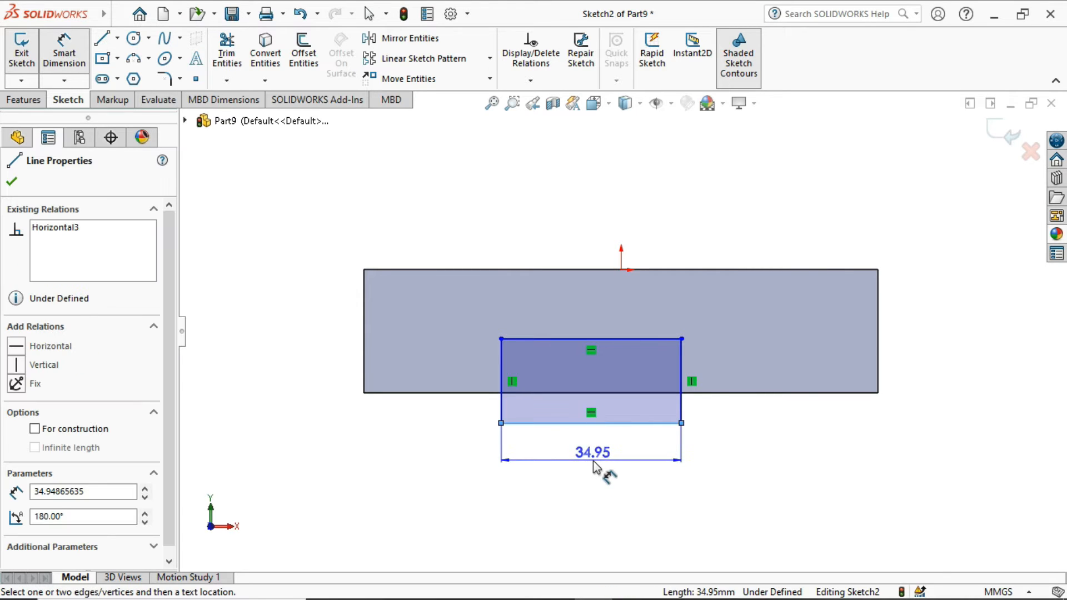
click(593, 462)
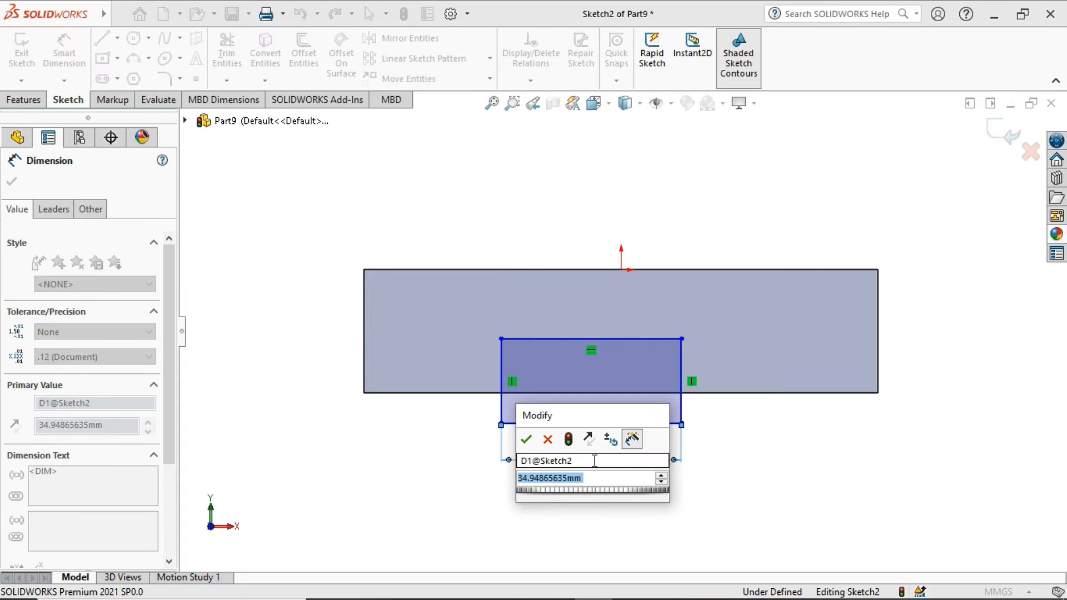
text(52)
key(Return)
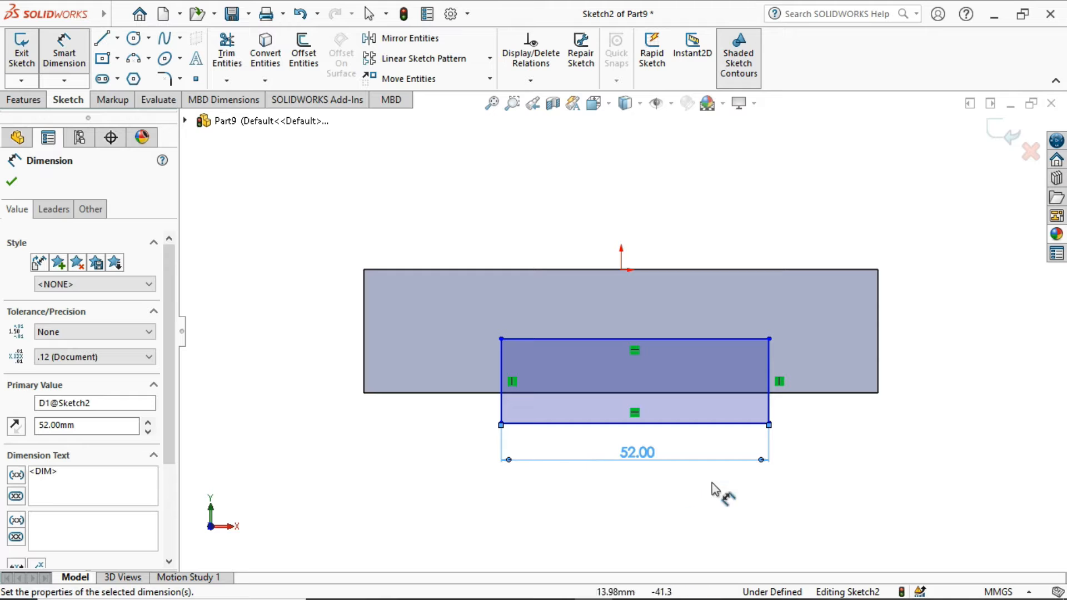
Set the distance between the rectangle's right side and the block's right edge to 24 mm.
click(772, 361)
click(879, 360)
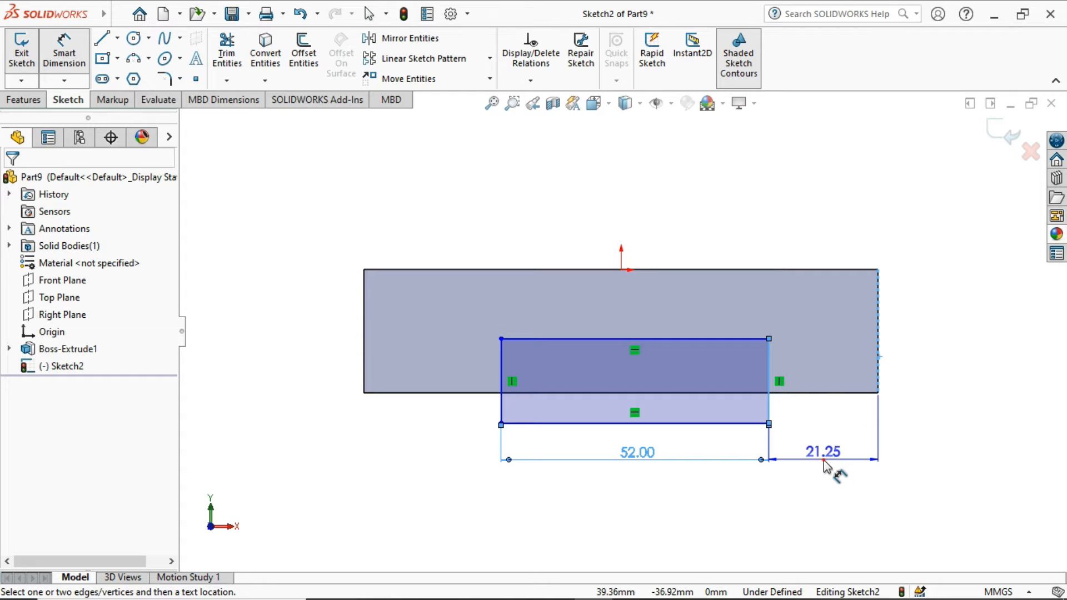
click(825, 467)
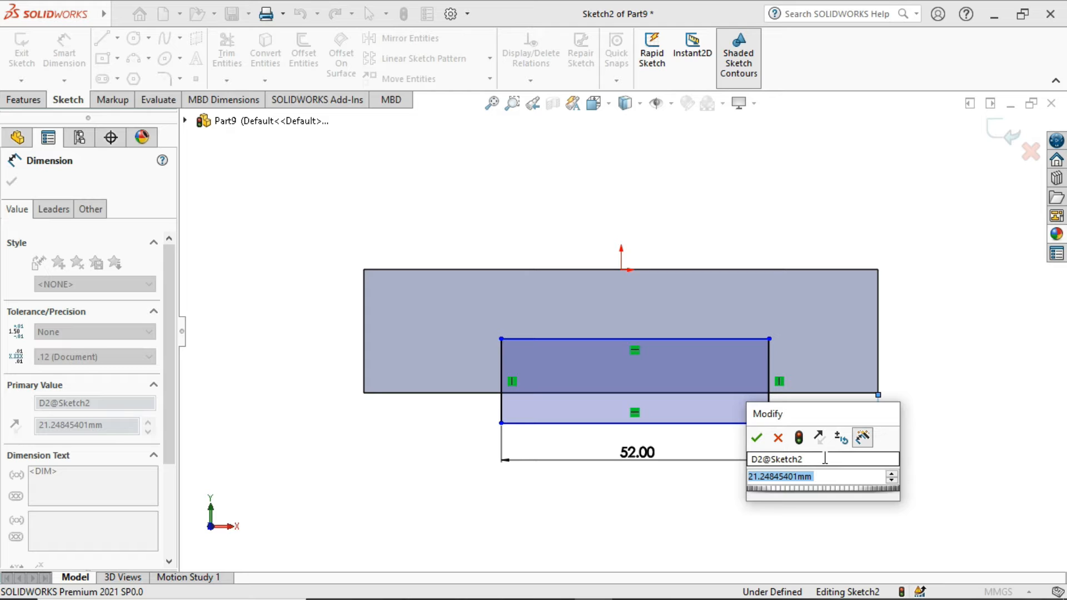
text(24)
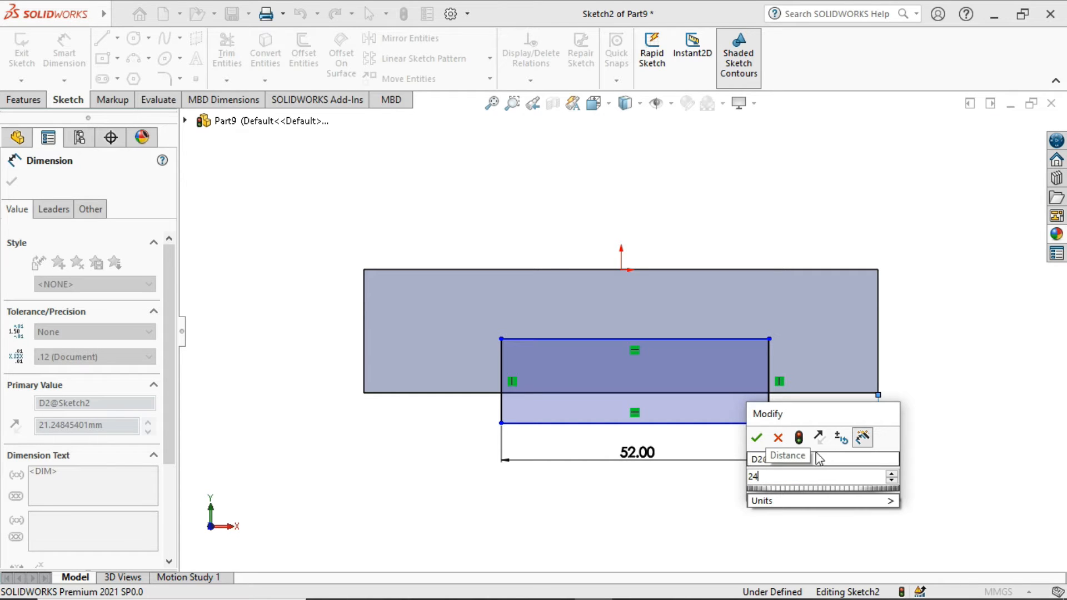
click(757, 439)
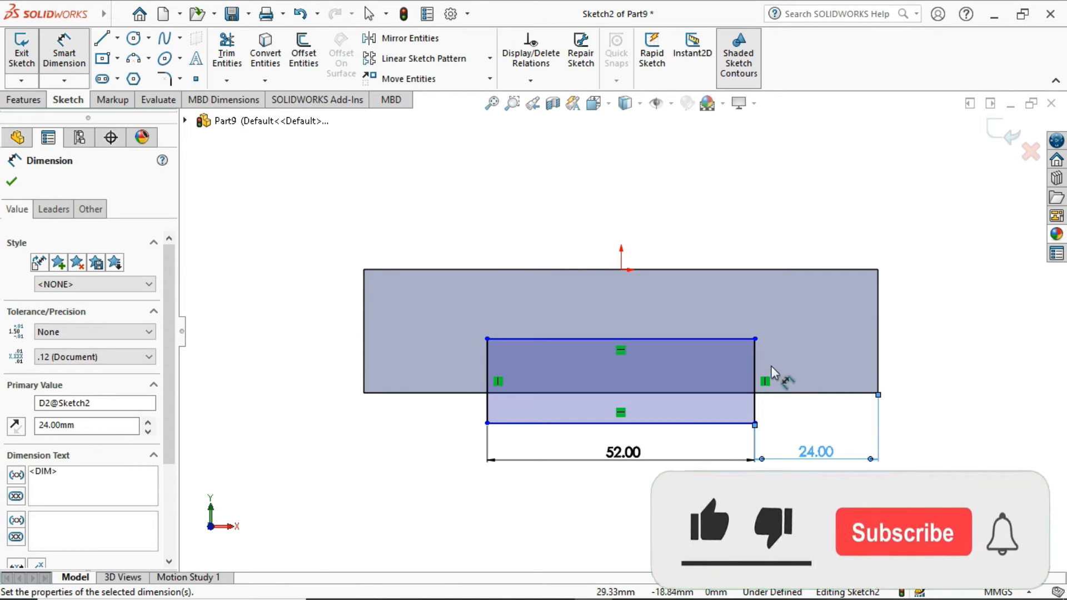
Set the distance between the rectangle's top line and the block's bottom edge to 10 mm.
click(745, 341)
click(739, 392)
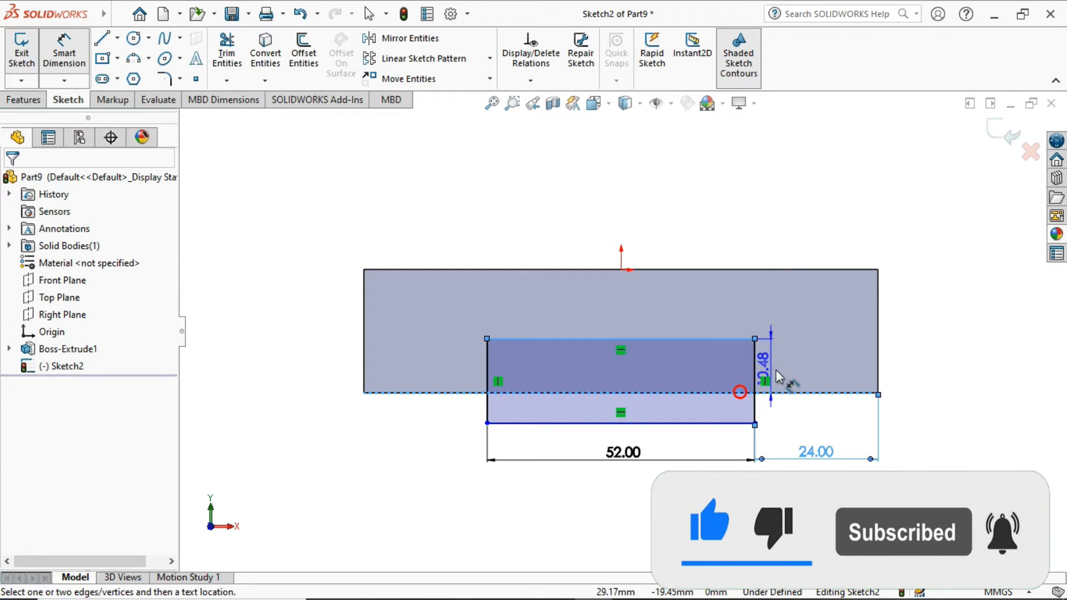
click(784, 315)
text(10)
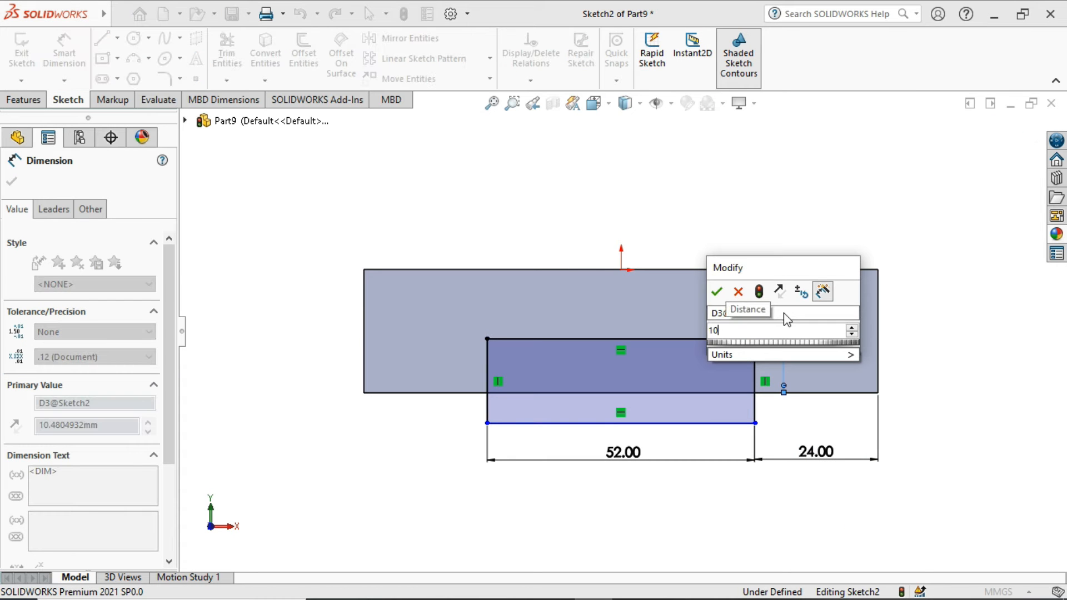
key(Return)
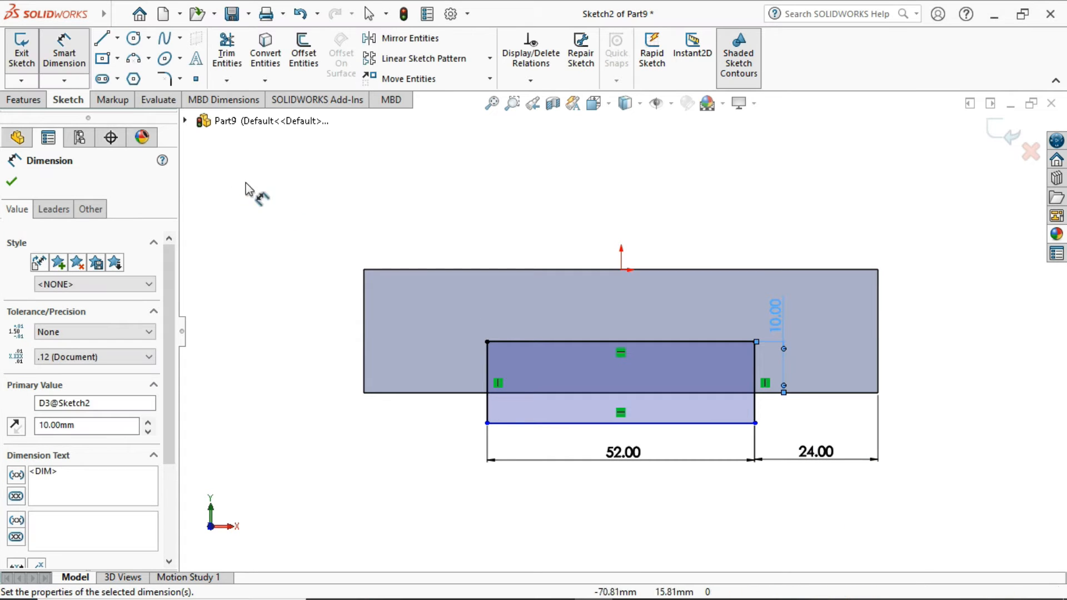
Cut-extrude the rectangle with the Through All end condition to form a slot along the block's underside.
click(22, 102)
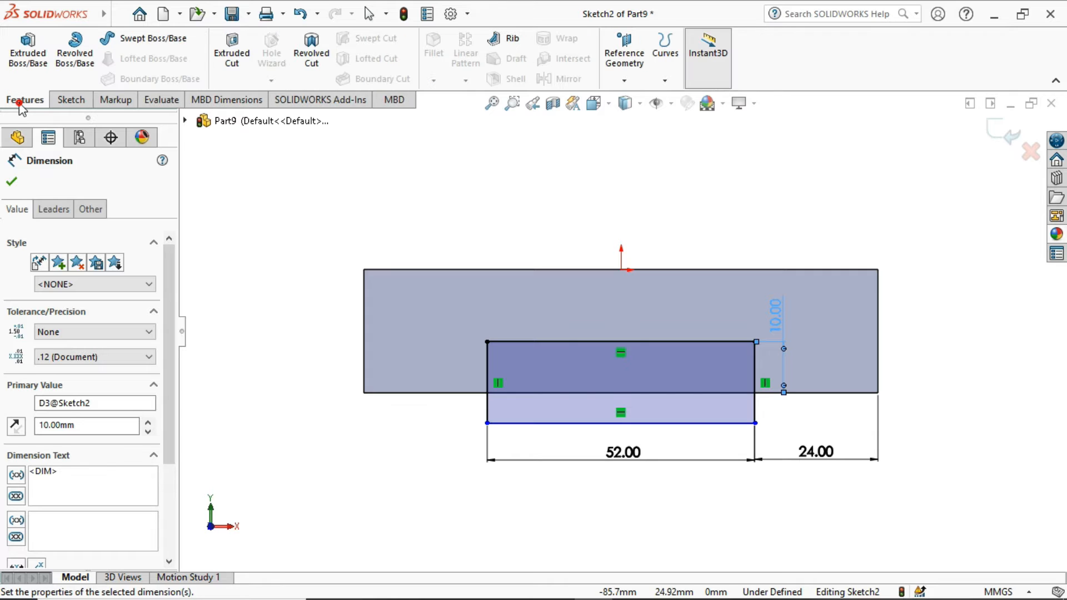
click(234, 53)
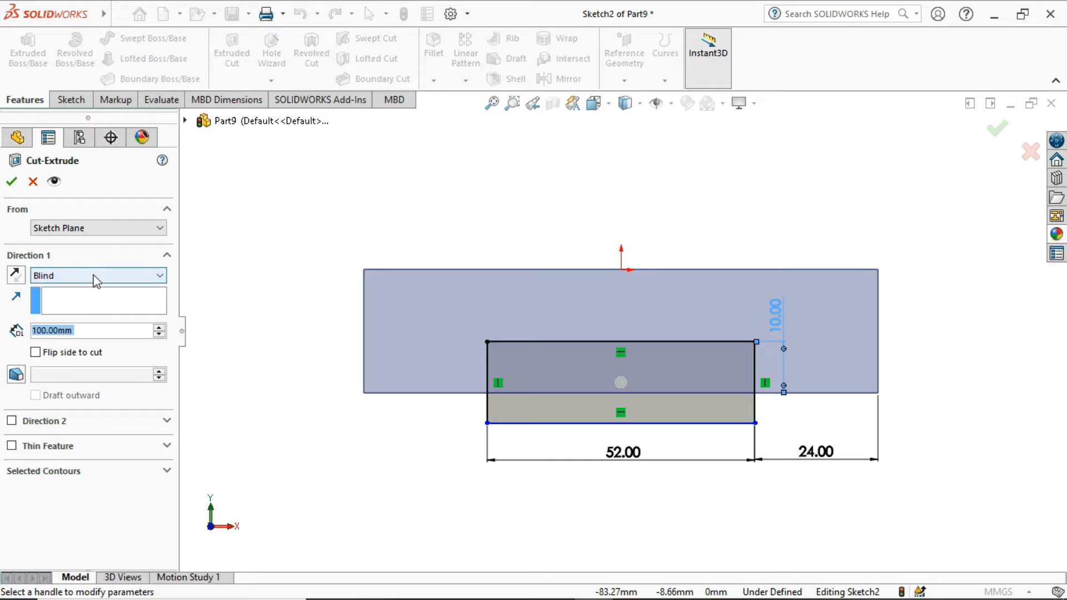
click(90, 275)
click(72, 300)
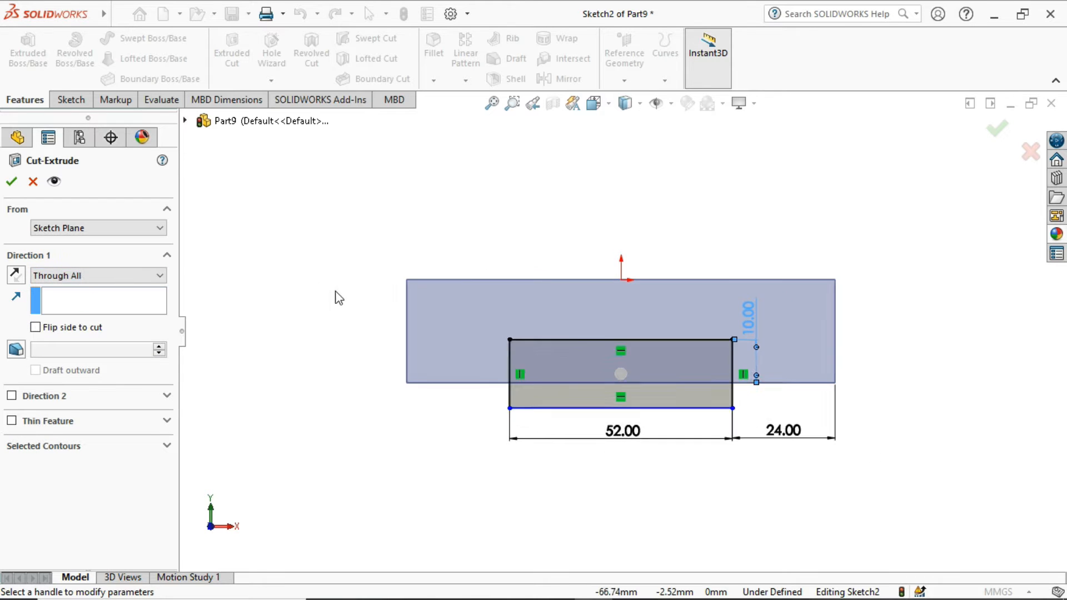
click(11, 182)
Start a new sketch on the block's slotted front face and view it straight on.
middle_drag(848, 220, 803, 201)
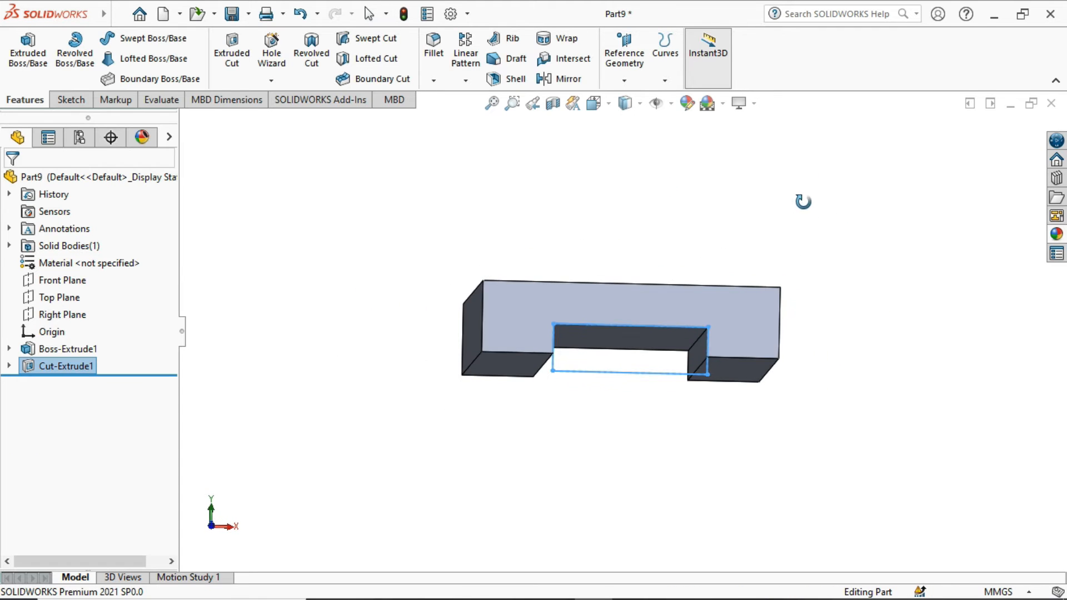
click(721, 304)
click(861, 257)
click(686, 309)
click(756, 266)
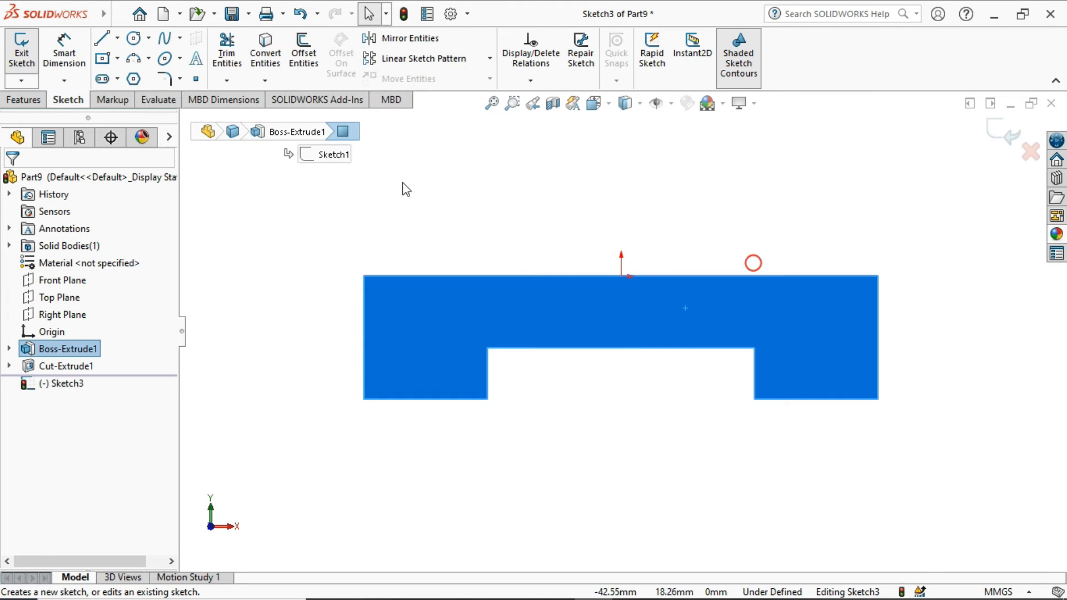
Draw a closed rectangle of lines about 9.7 mm wide and 7 mm high in the front face's upper right corner.
click(100, 44)
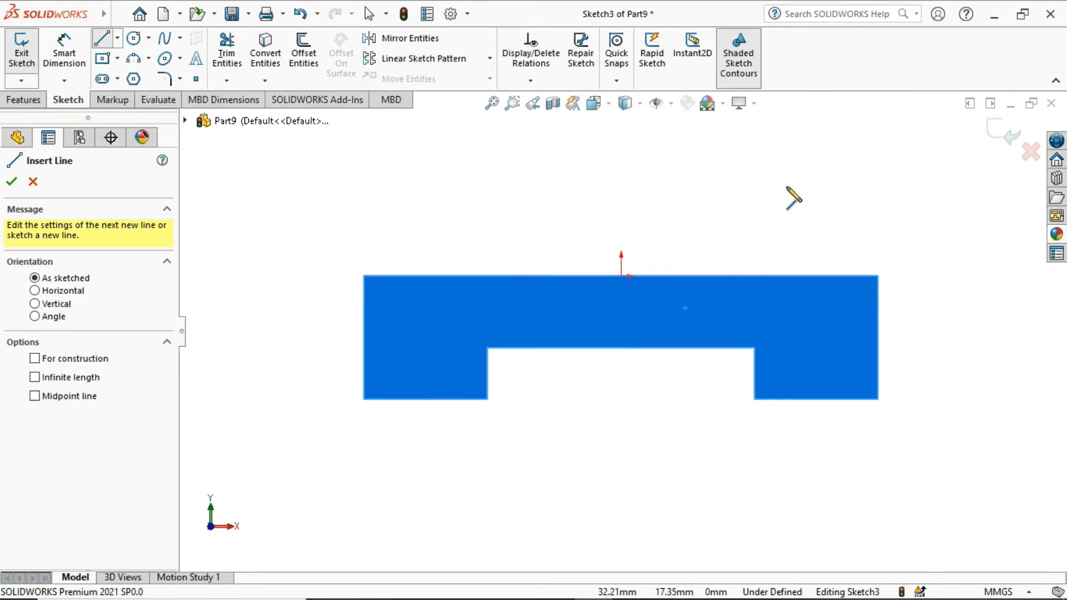
click(878, 276)
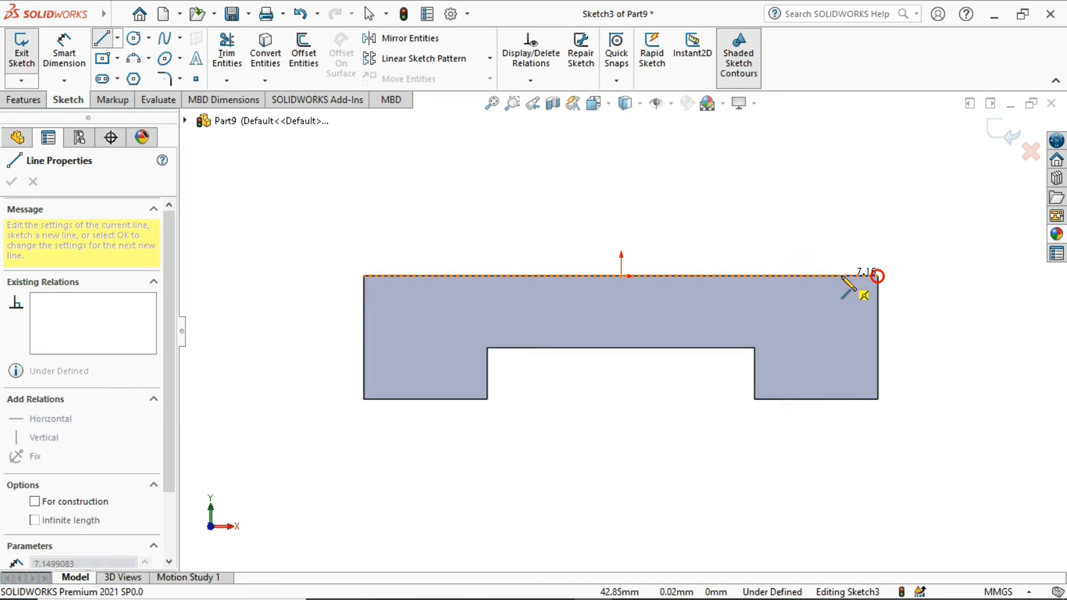
click(828, 277)
click(828, 311)
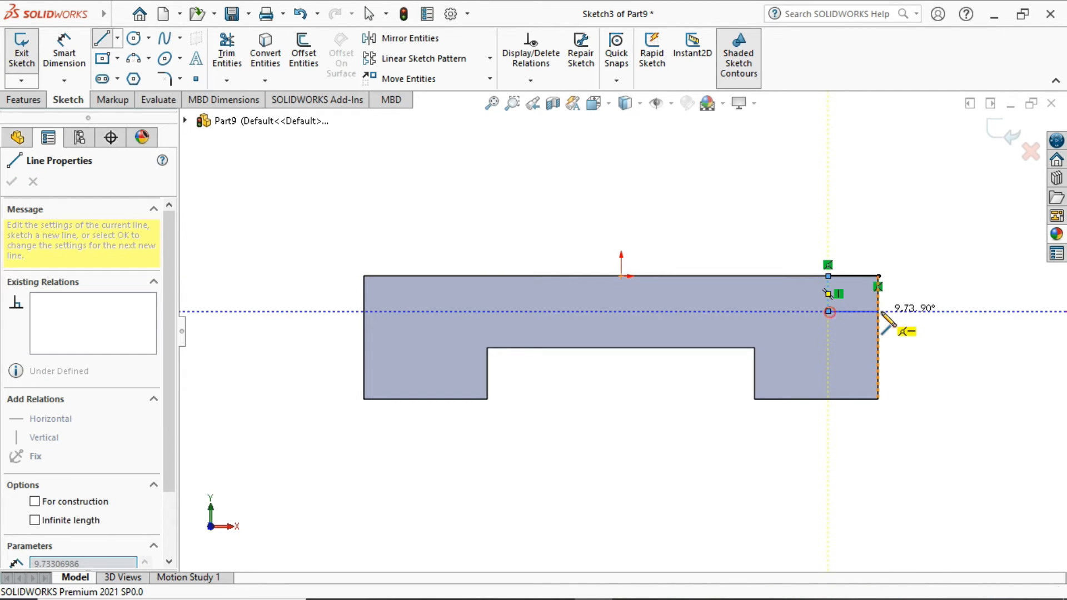
click(878, 312)
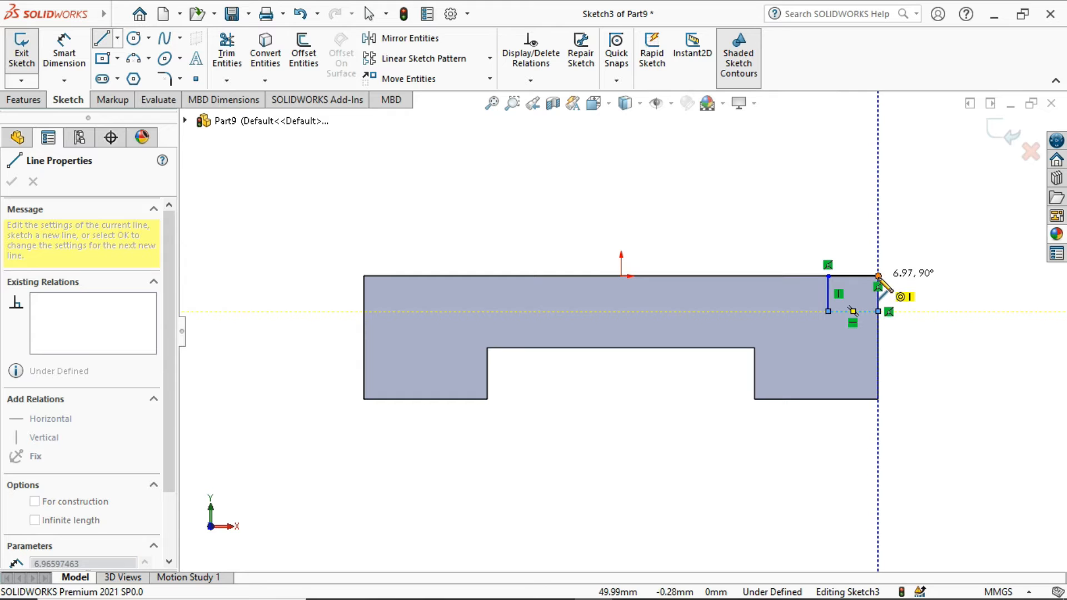
click(878, 276)
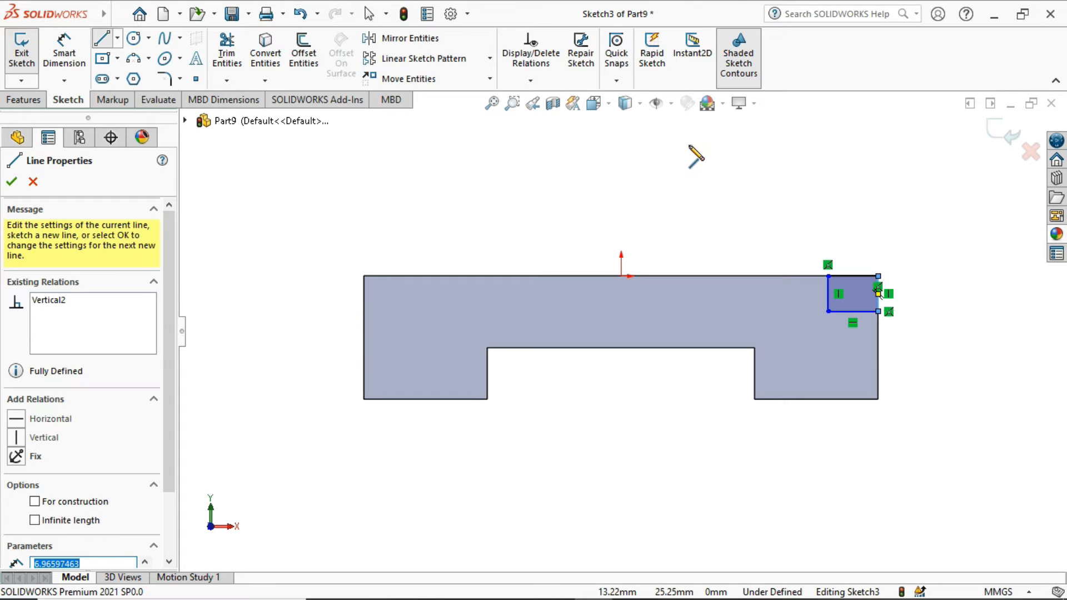
key(Escape)
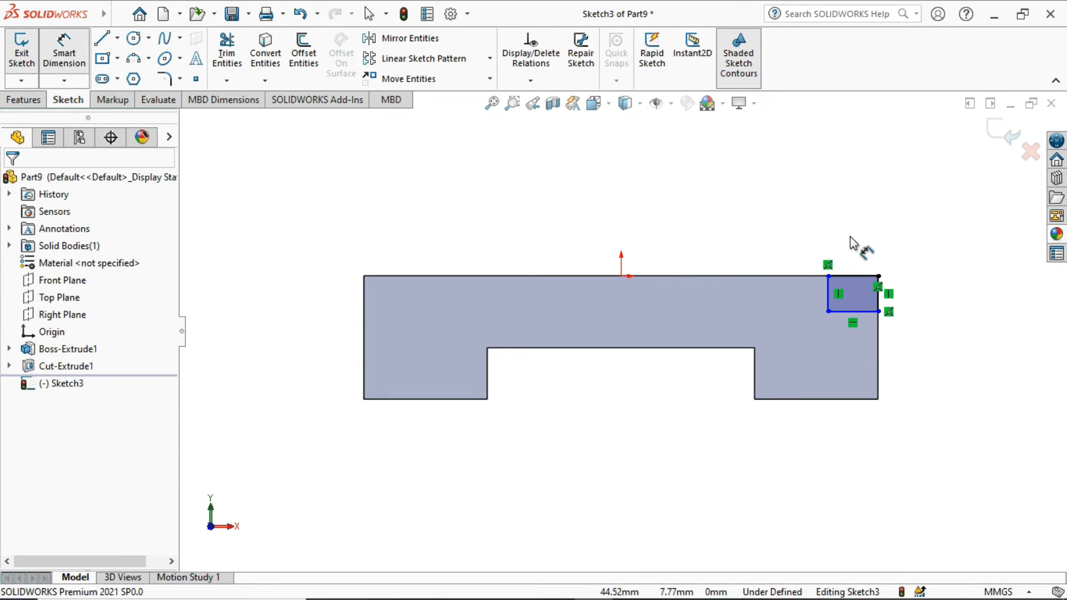
Dimension the height of the corner rectangle to 12 mm.
click(879, 298)
click(919, 333)
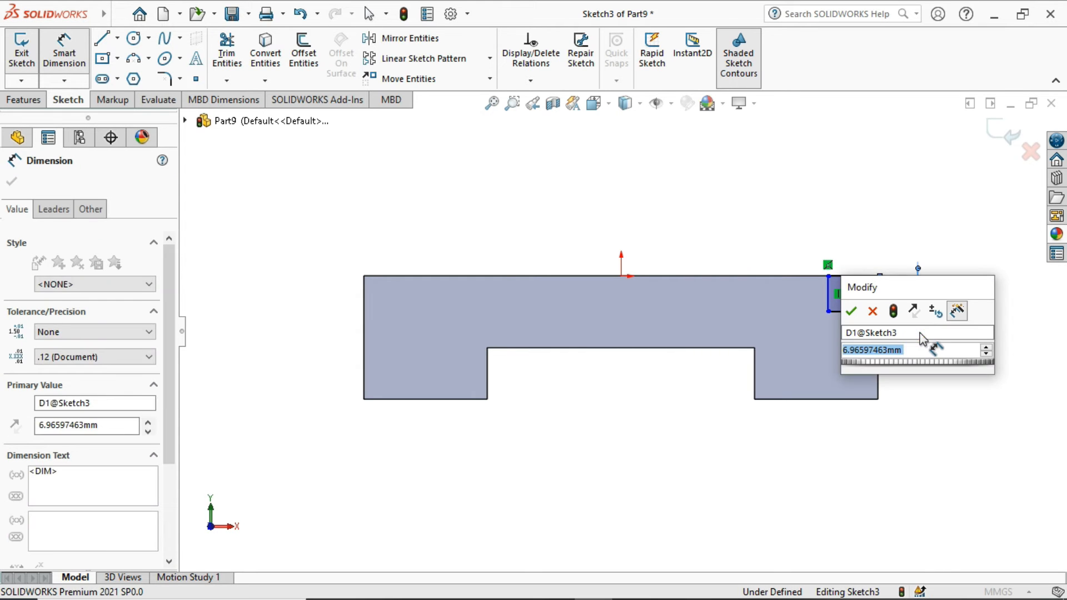
text(12)
click(851, 311)
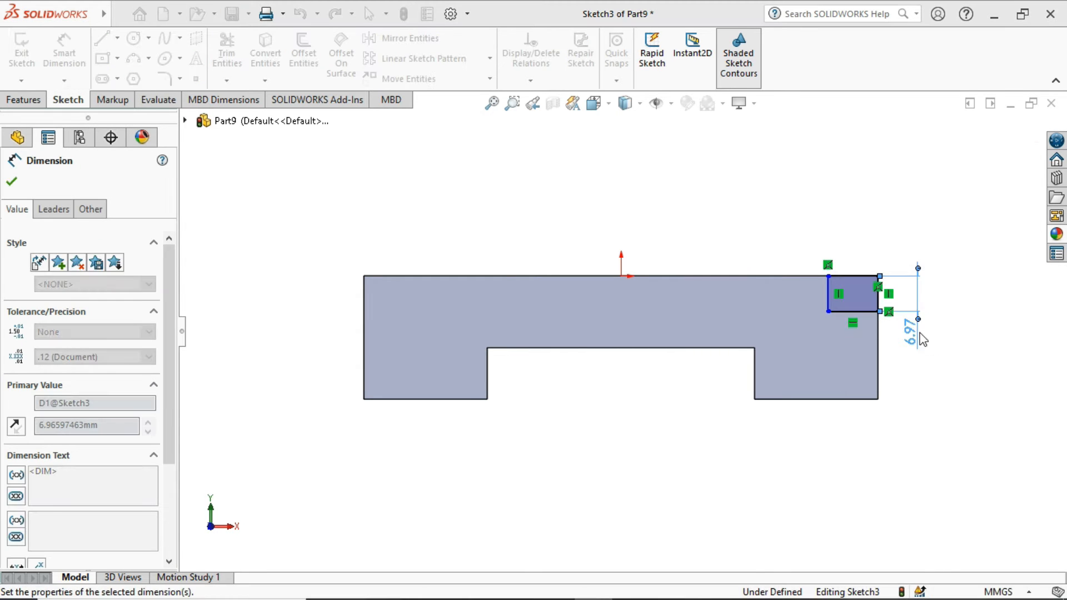
Dimension the width of the corner rectangle to 12 mm.
click(848, 277)
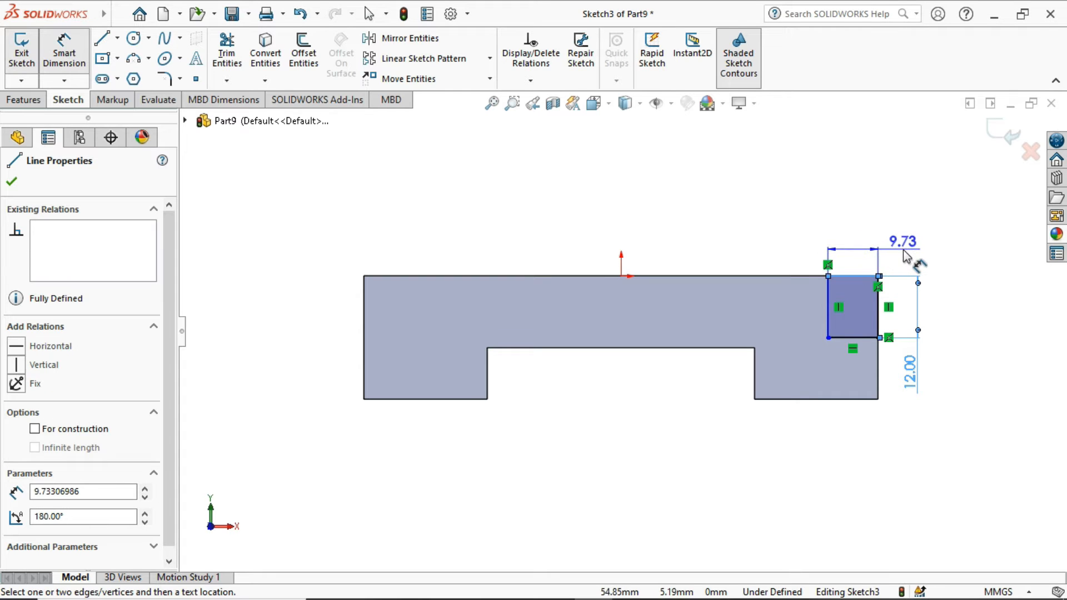
click(903, 249)
text(12)
key(Return)
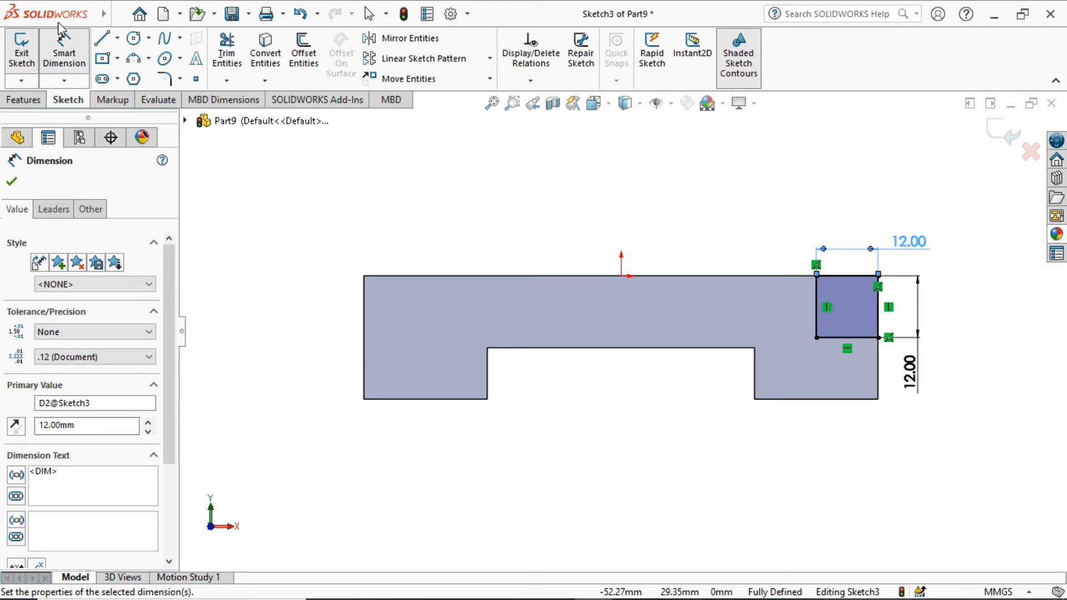
Draw a vertical centerline through the origin, running from below the slot's ceiling to above the block's upper edge.
click(118, 40)
click(133, 74)
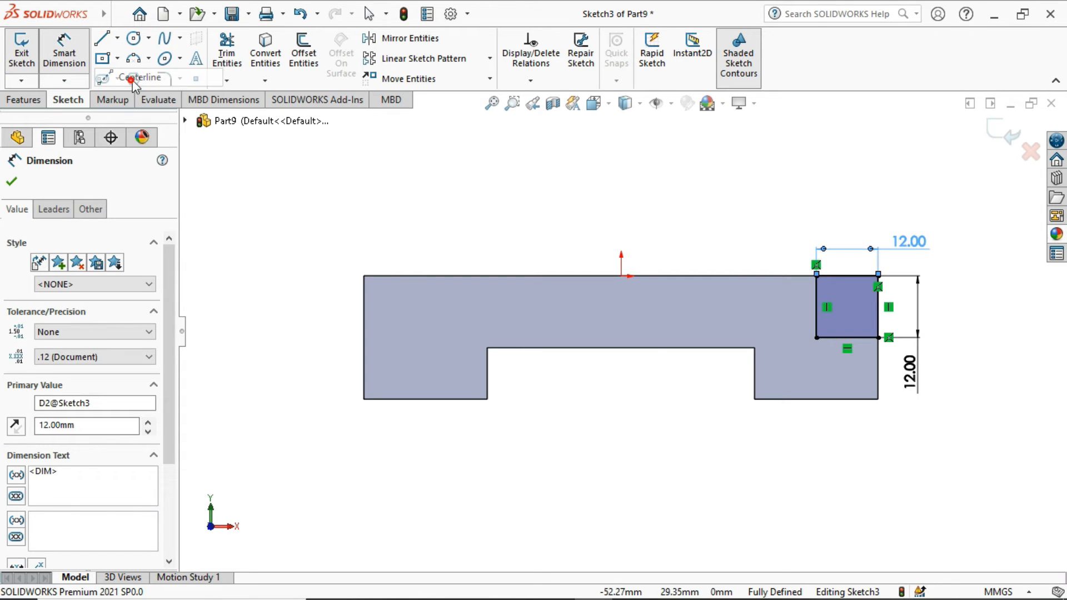
click(621, 381)
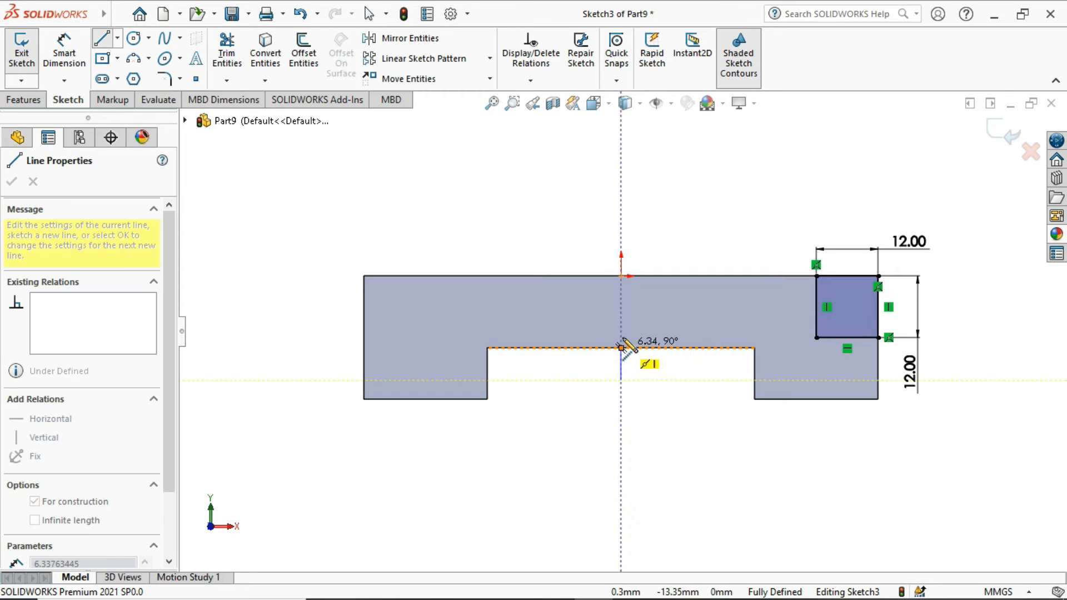
click(621, 223)
right_click(678, 148)
click(707, 167)
Mirror all four lines of the corner square about the vertical centerline to the opposite upper corner.
click(409, 38)
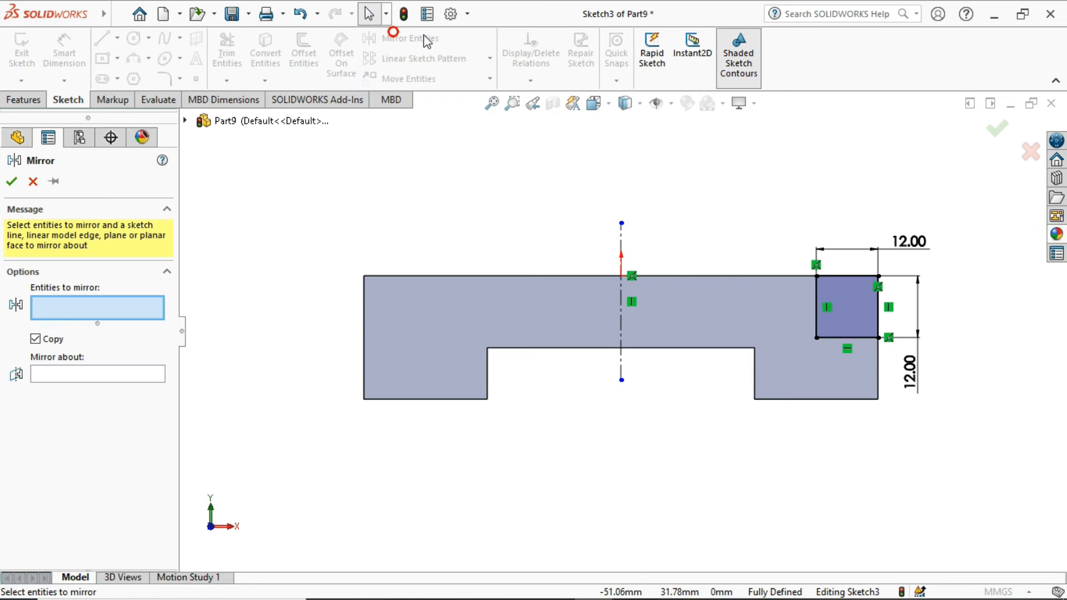
click(853, 274)
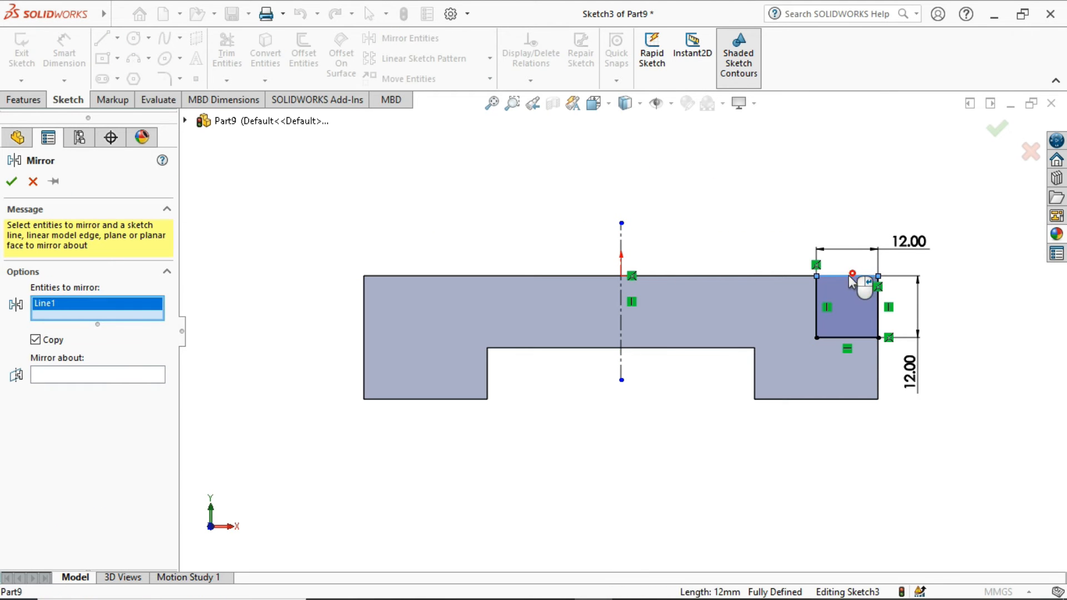
click(818, 303)
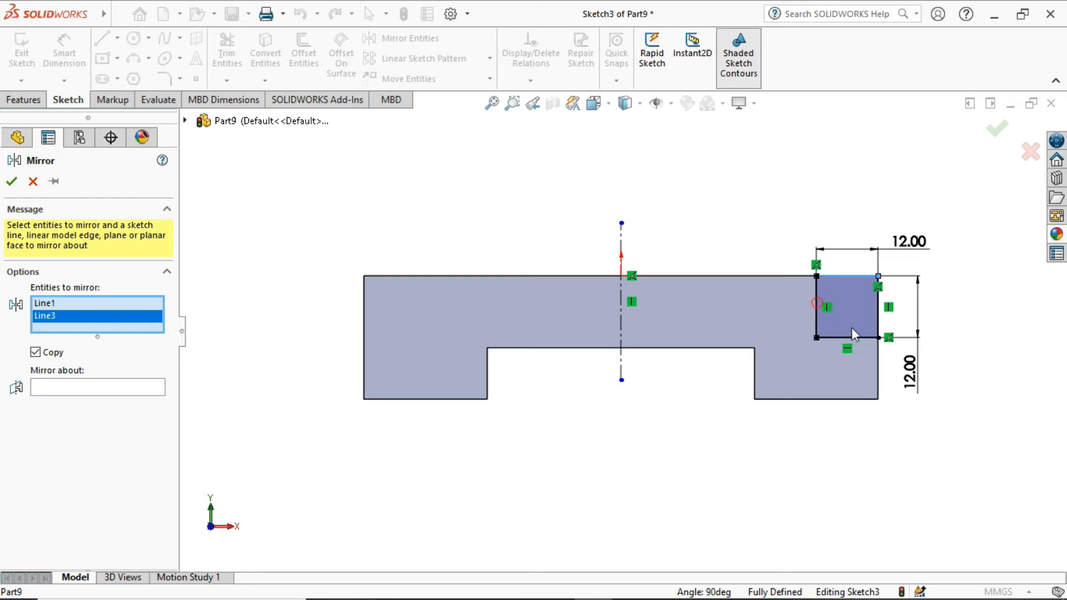
click(856, 338)
click(879, 323)
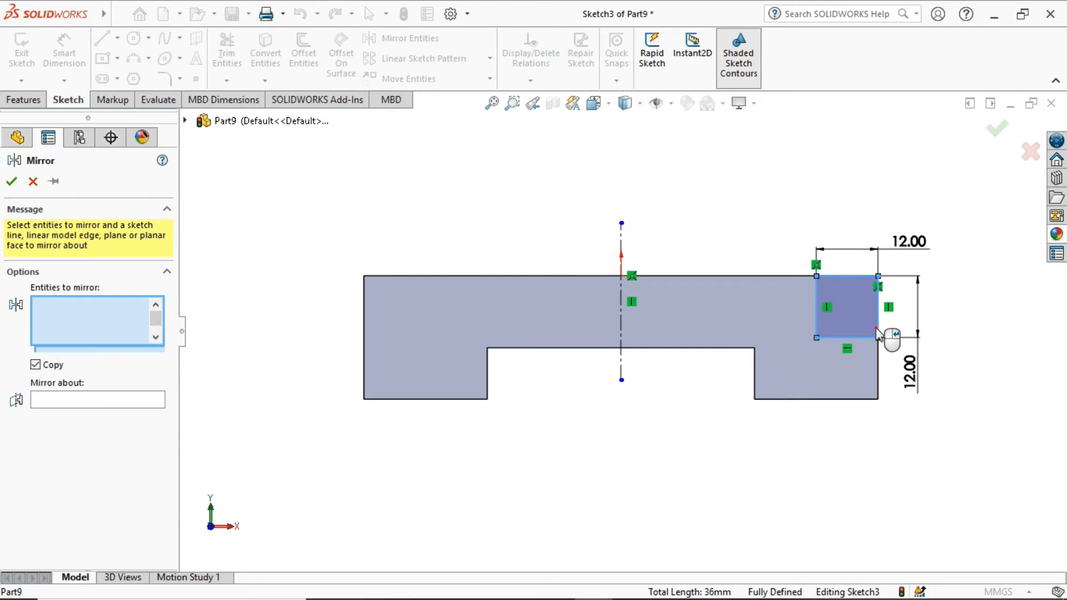
click(111, 412)
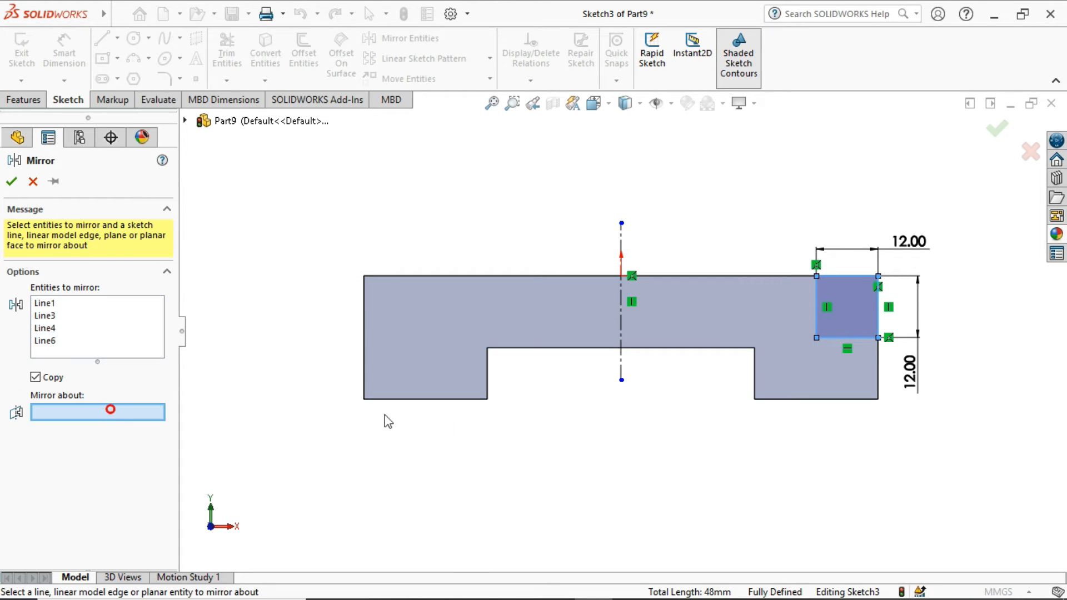
click(621, 364)
right_click(471, 192)
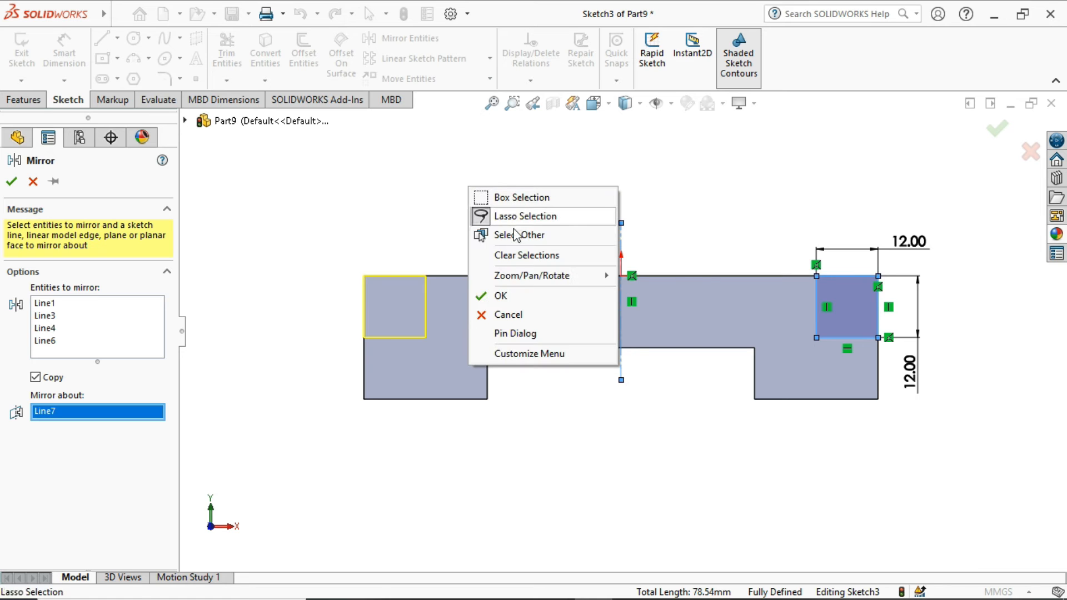
click(500, 296)
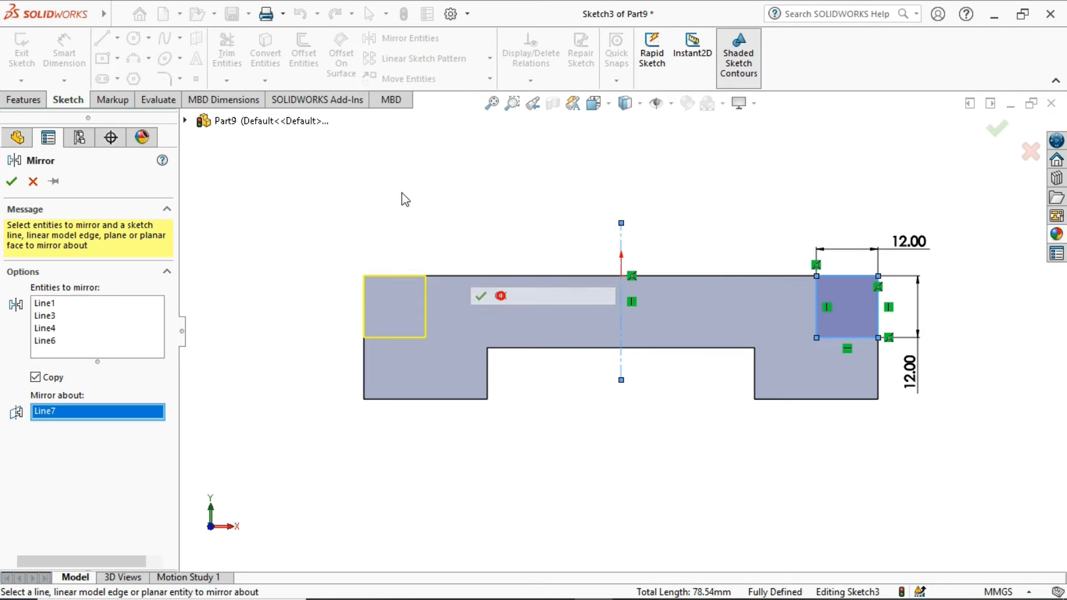
Cut-extrude both corner squares with the Through All end condition to form steps along the block's upper sides.
click(22, 100)
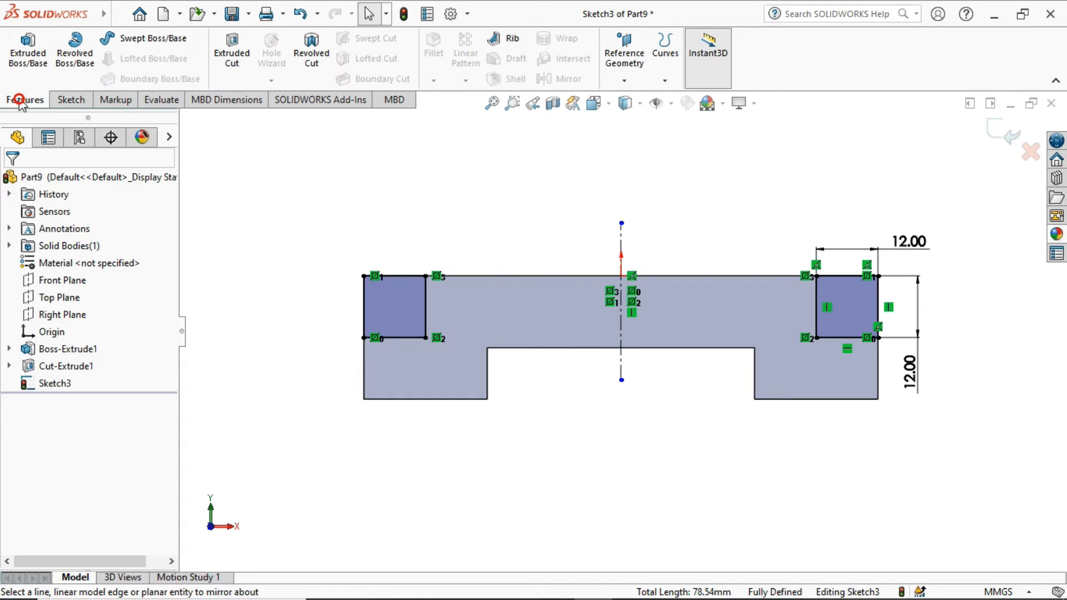
click(232, 51)
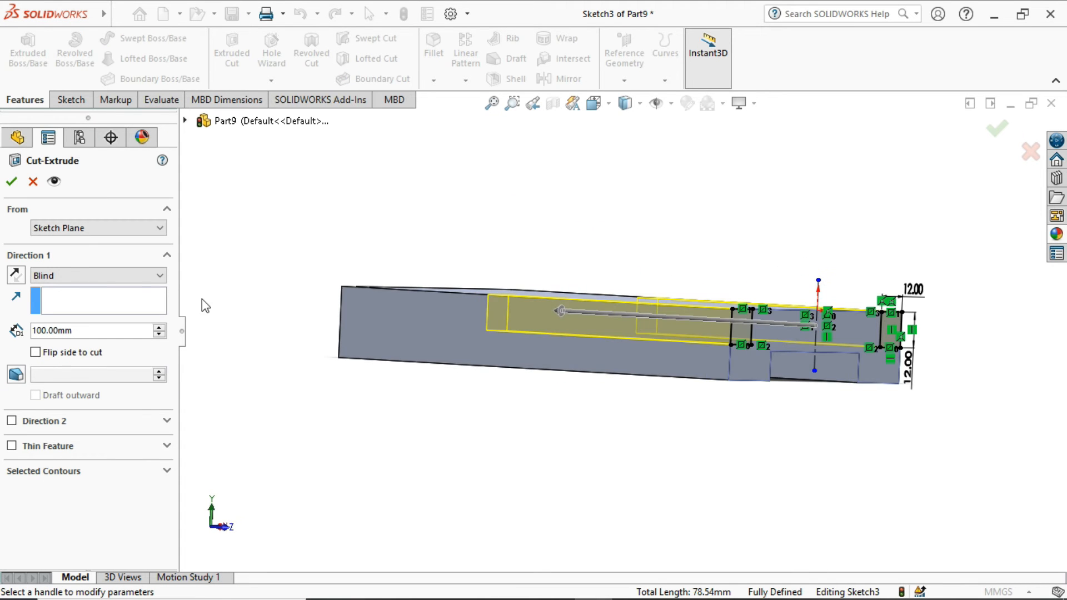
click(138, 275)
click(55, 296)
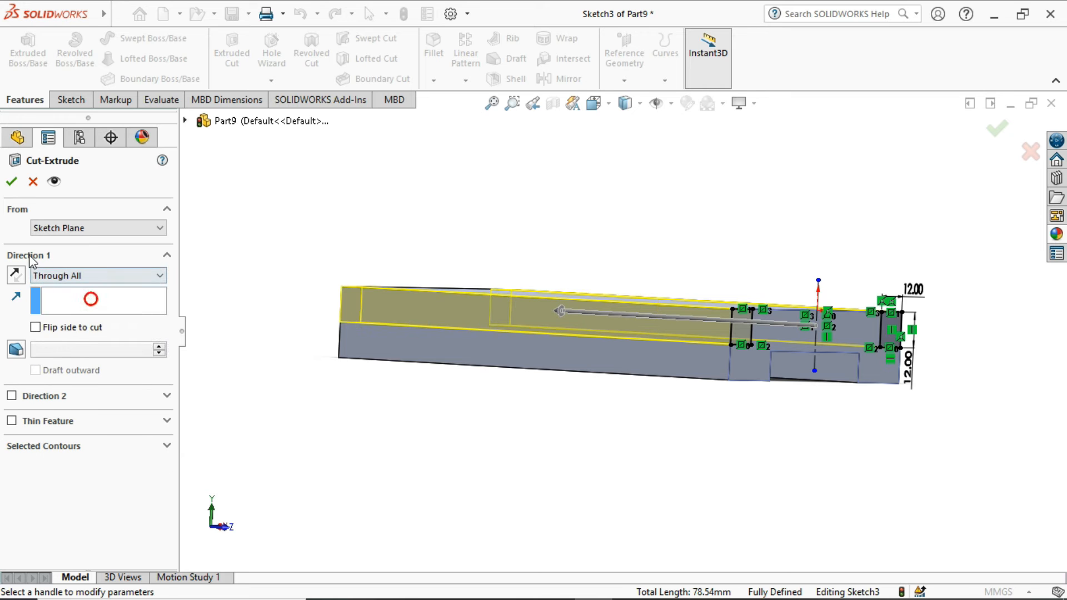
click(13, 182)
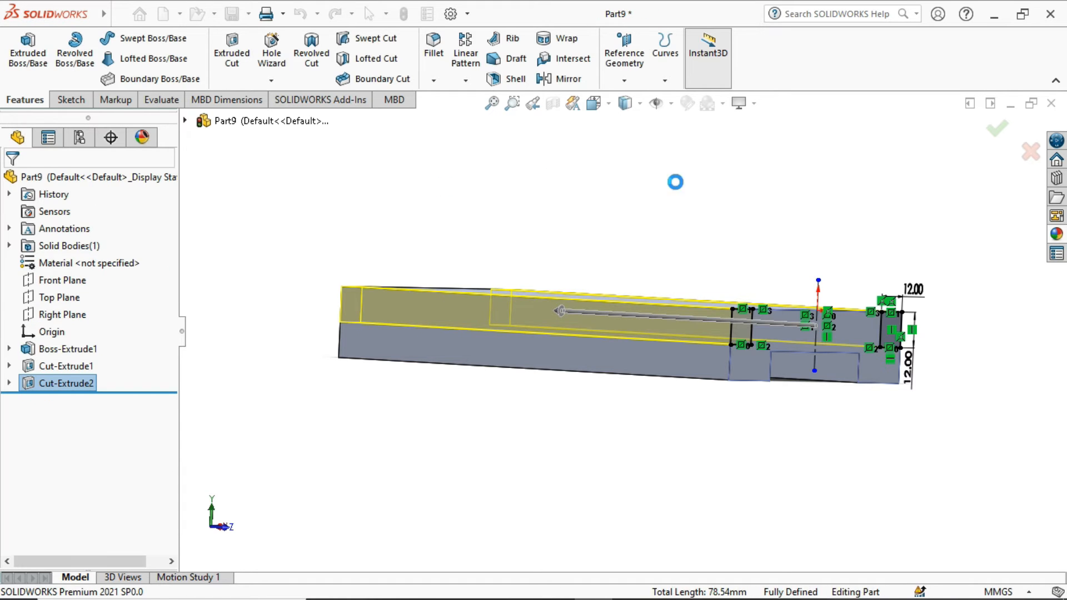
View the part normal to the Right Plane and start a new sketch on the upper side face of the right step.
middle_drag(825, 221, 770, 221)
click(824, 225)
mouse_move(874, 245)
middle_down()
mouse_move(862, 198)
mouse_move(853, 252)
mouse_move(862, 238)
mouse_move(810, 231)
mouse_move(791, 243)
middle_up()
click(72, 315)
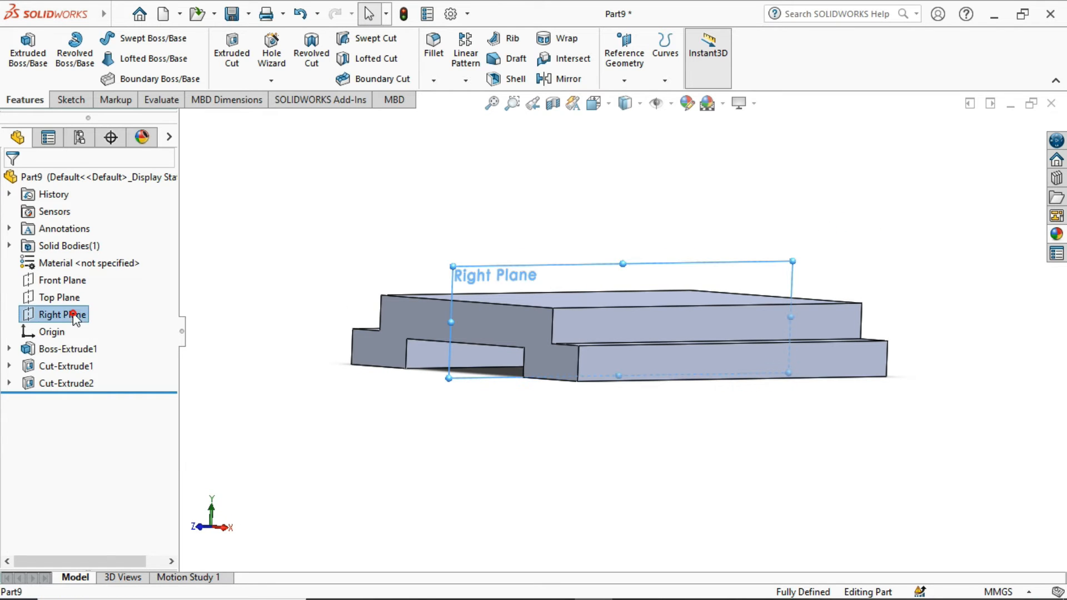
click(159, 297)
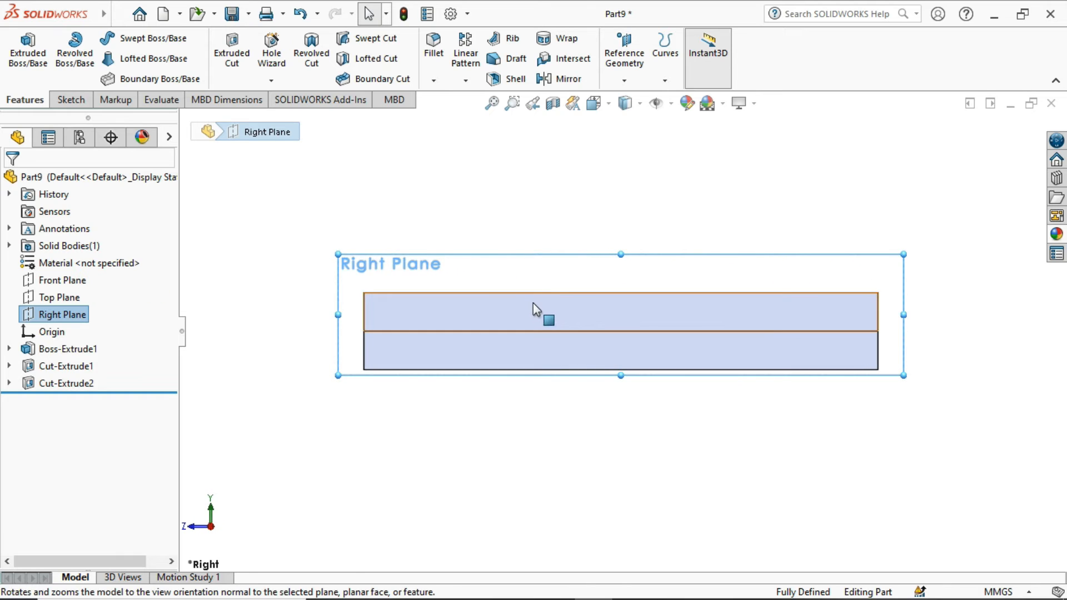
click(532, 303)
click(600, 257)
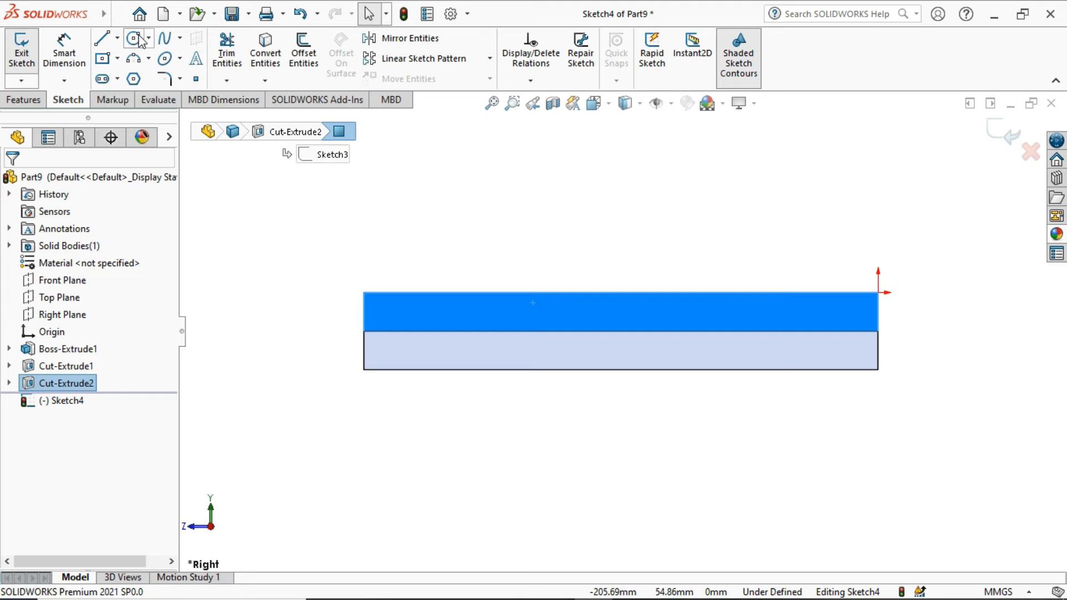
Draw a closed rectangle of lines about 24 mm high standing on the block's top edge, with one corner at the origin.
click(102, 40)
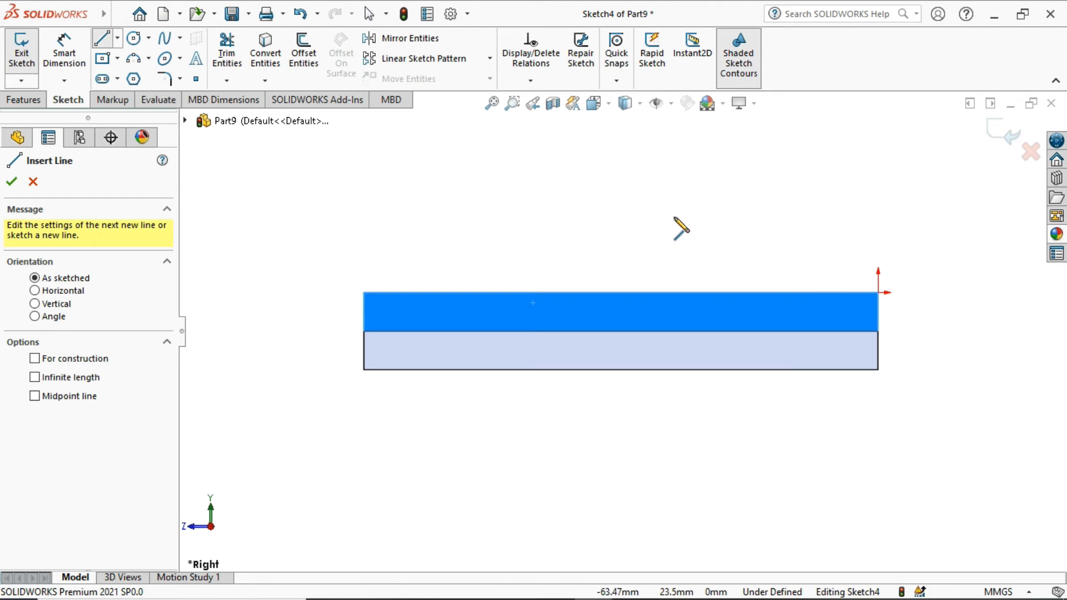
click(879, 292)
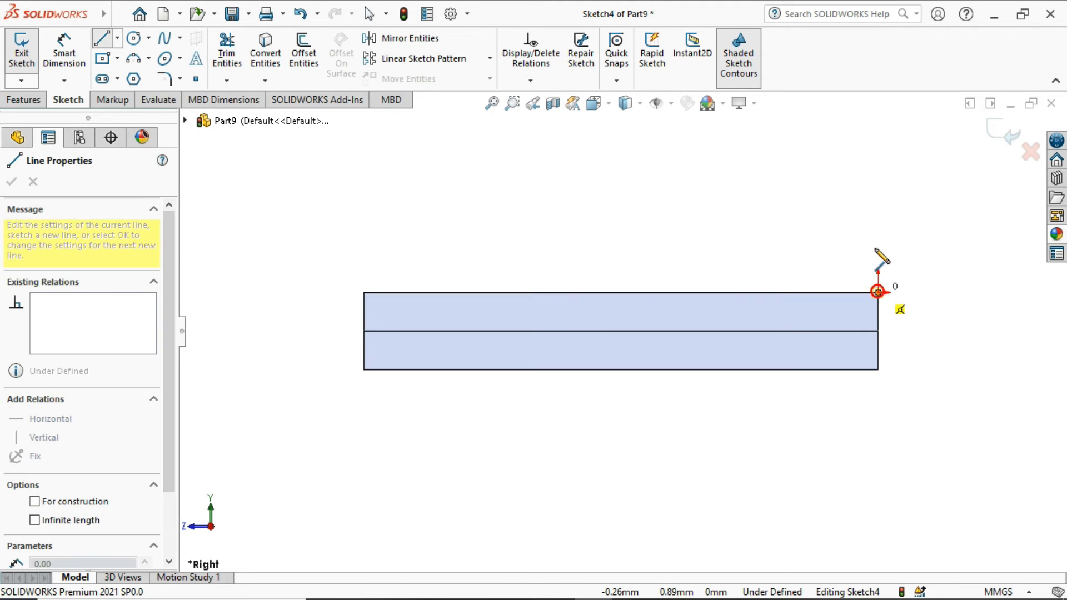
click(878, 216)
click(804, 215)
click(804, 292)
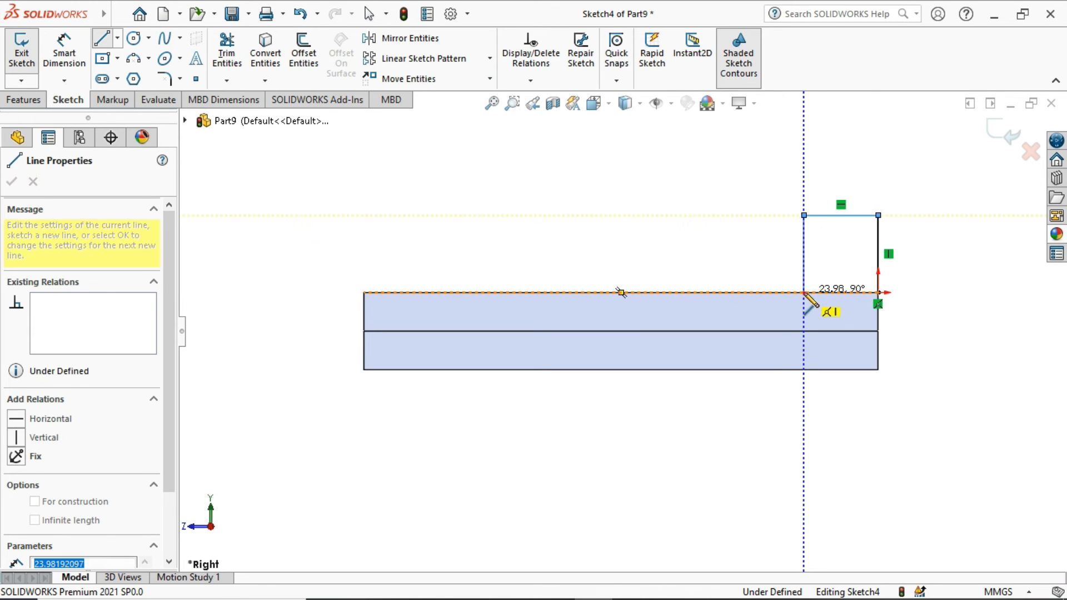
click(879, 292)
Dimension the height of the rectangle above the block to 42 mm.
click(64, 53)
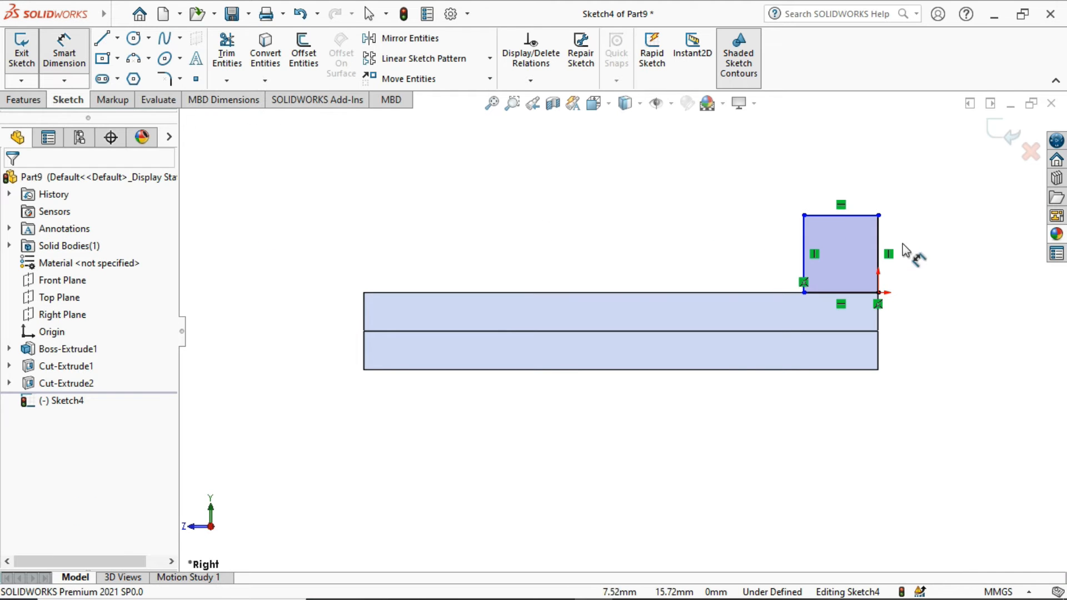
click(882, 255)
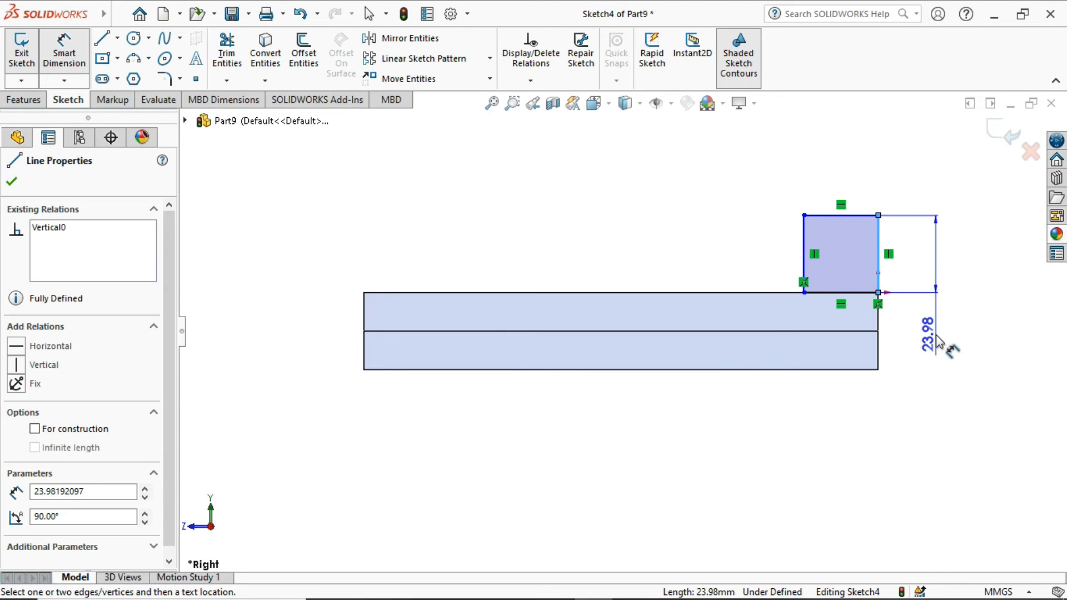
click(936, 335)
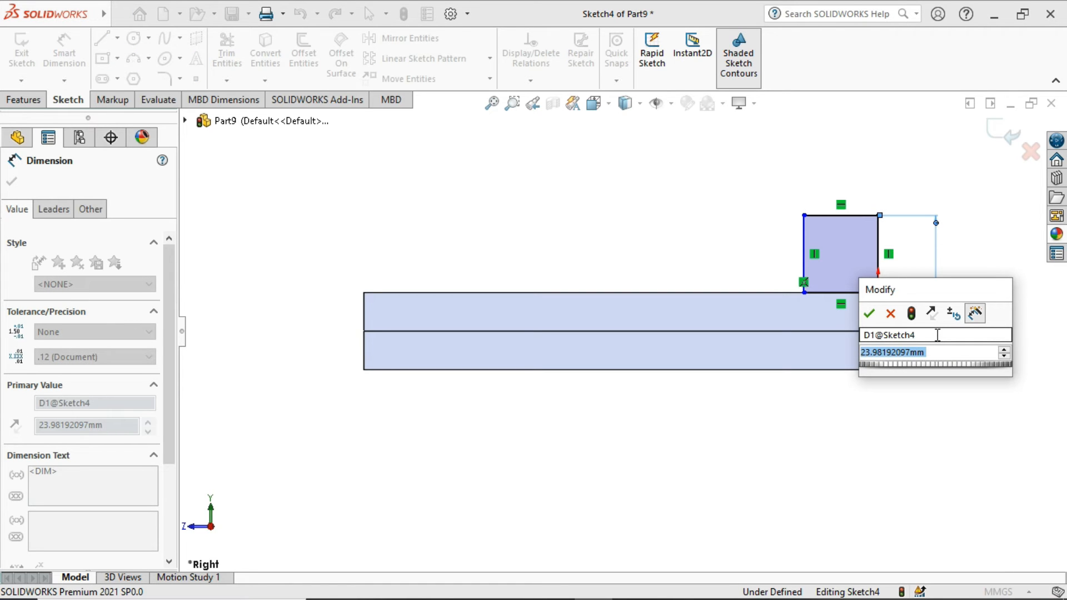
text(42)
key(Return)
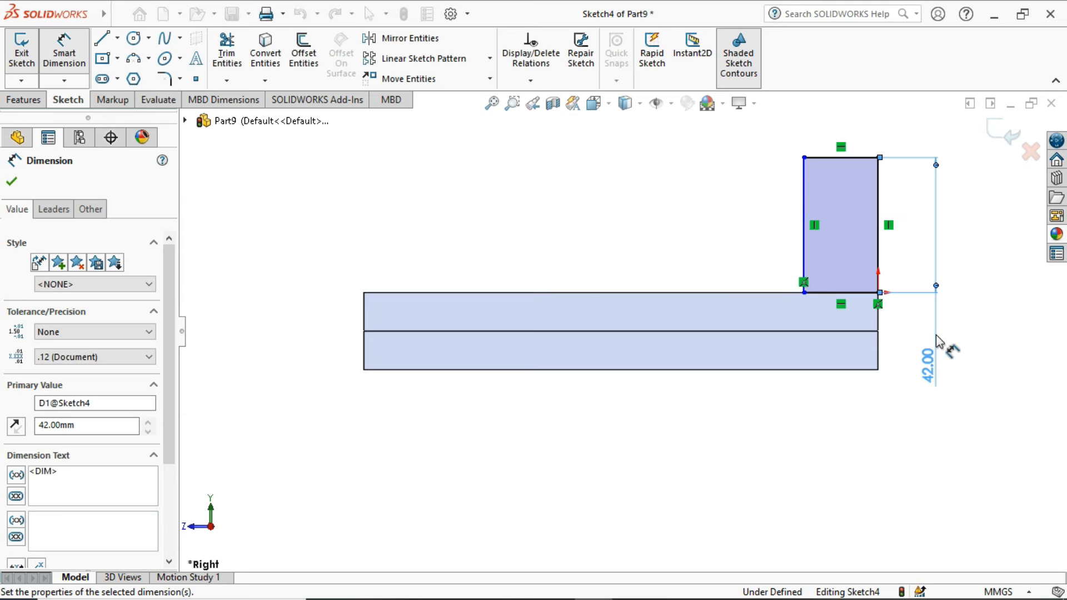
Dimension the width of the rectangle standing on the block to 60 mm.
click(839, 157)
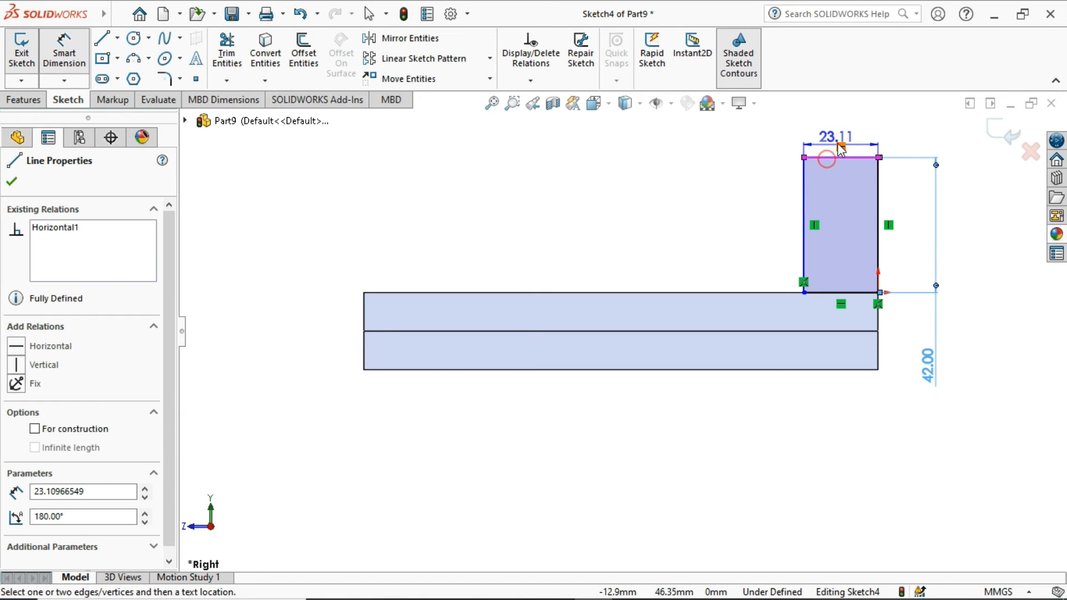
click(843, 148)
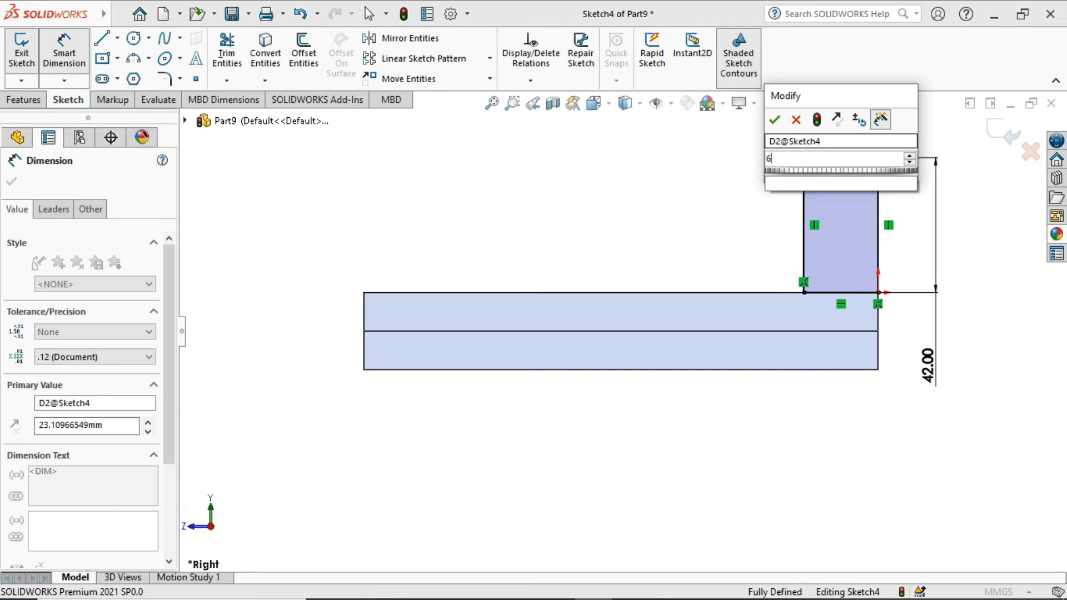
key(Return)
scroll(792, 184, up, 2)
scroll(707, 142, down, 1)
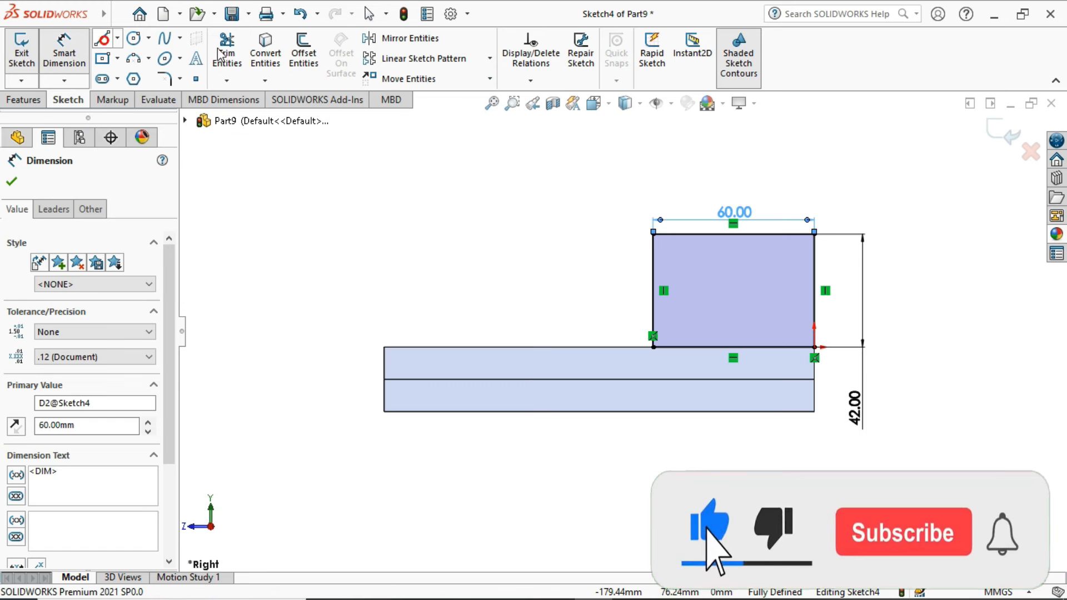
Draw a vertical line upward from the midpoint of the rectangle's upper edge and dimension its length to 30 mm.
click(101, 38)
click(734, 234)
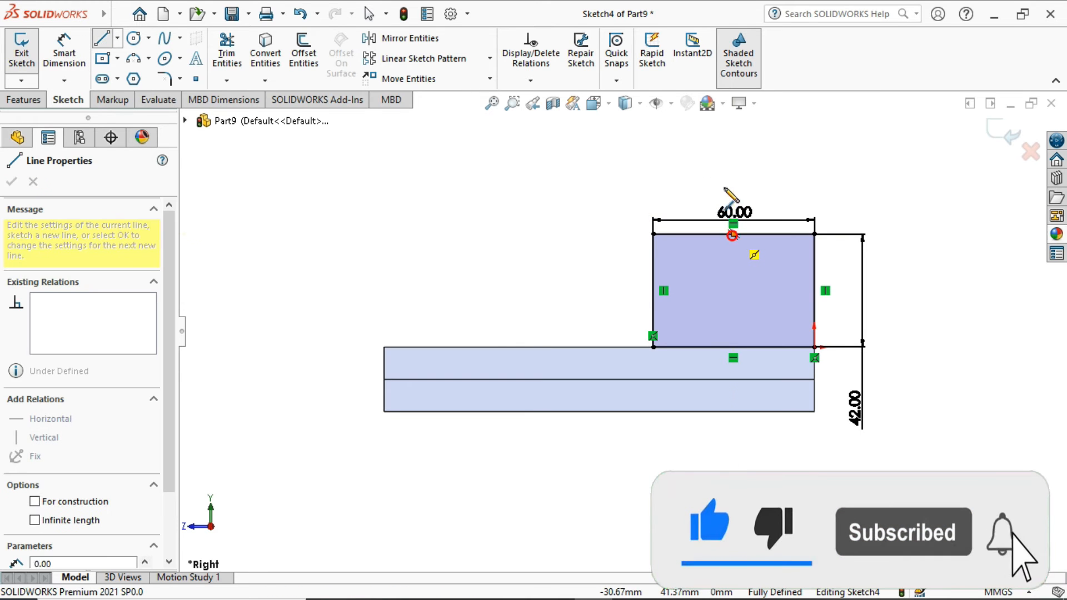
click(733, 146)
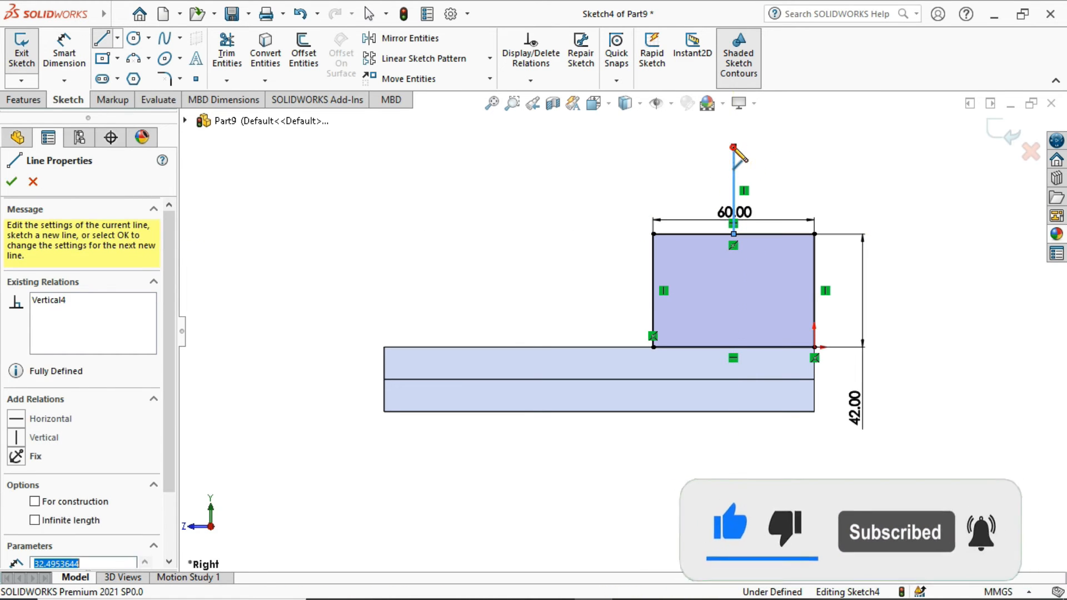
click(66, 44)
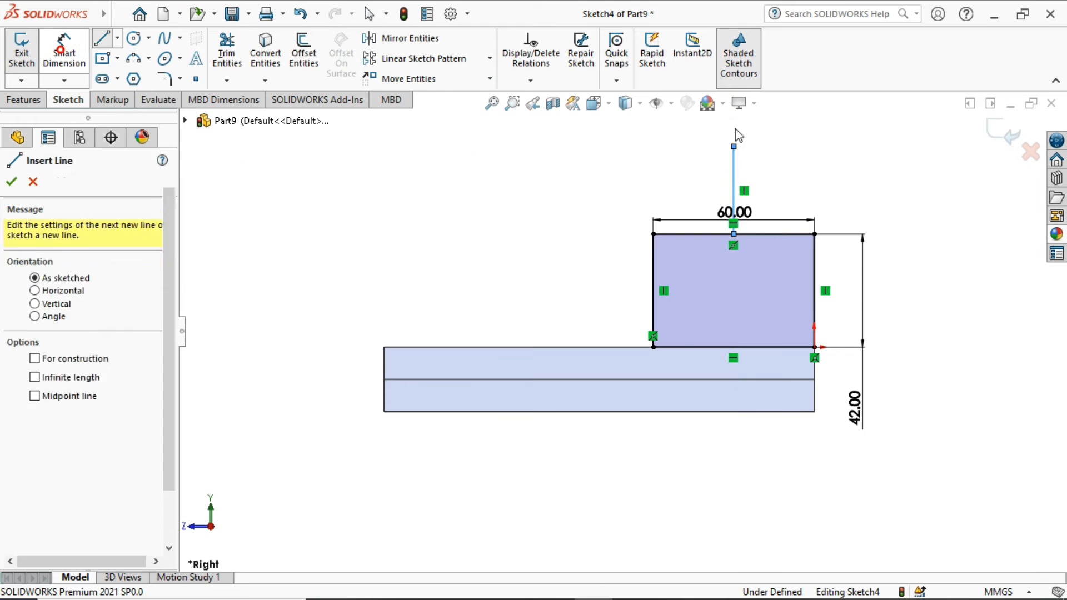
click(734, 170)
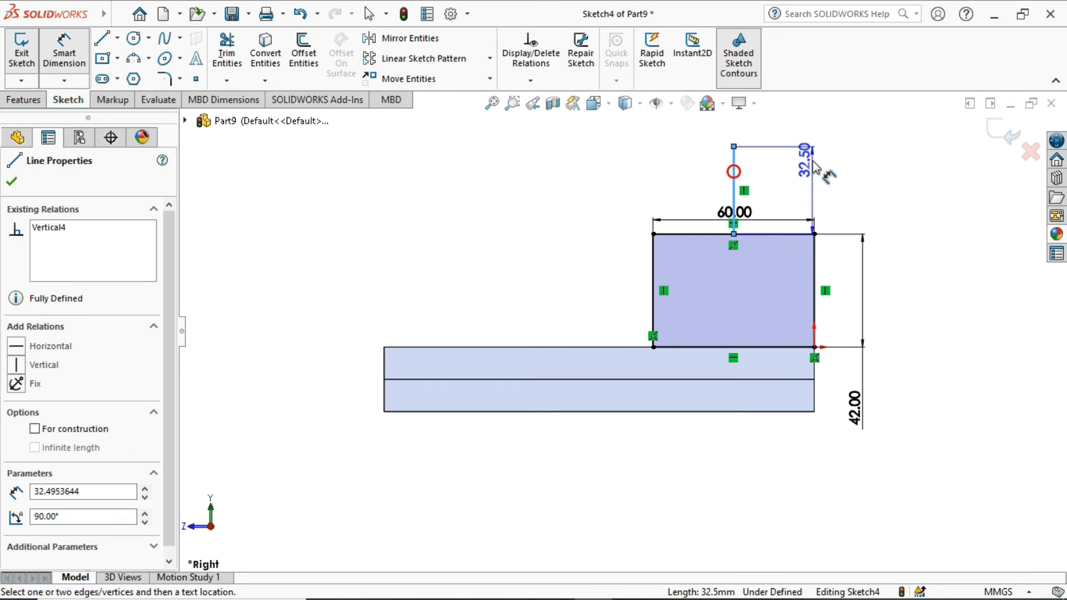
click(821, 196)
text(30)
key(Return)
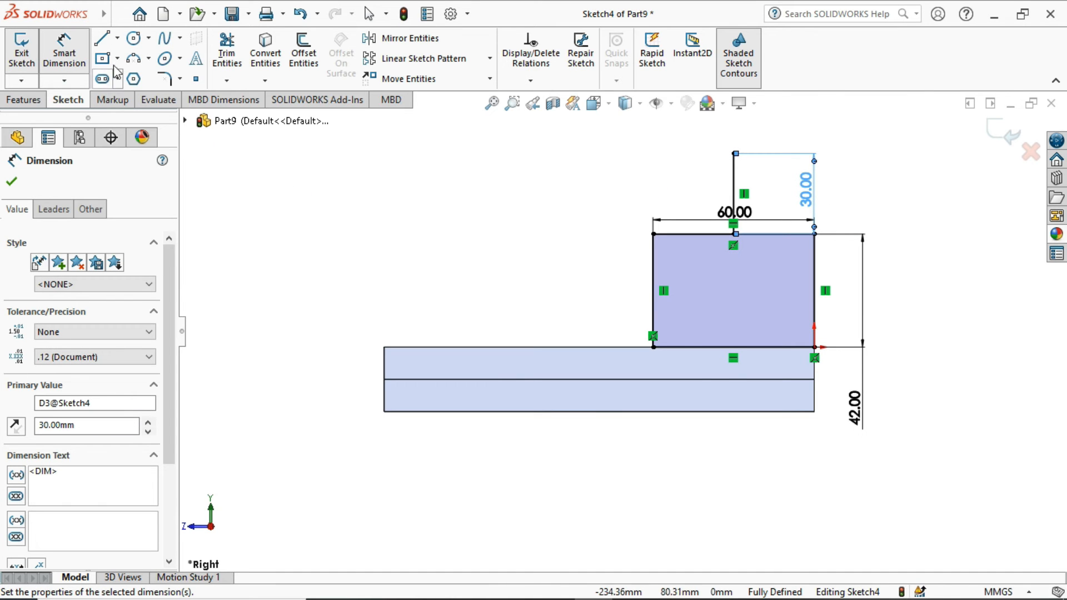
Draw a 3 Point Arc between the rectangle's two upper corners, passing through the upper end of the vertical line.
click(148, 59)
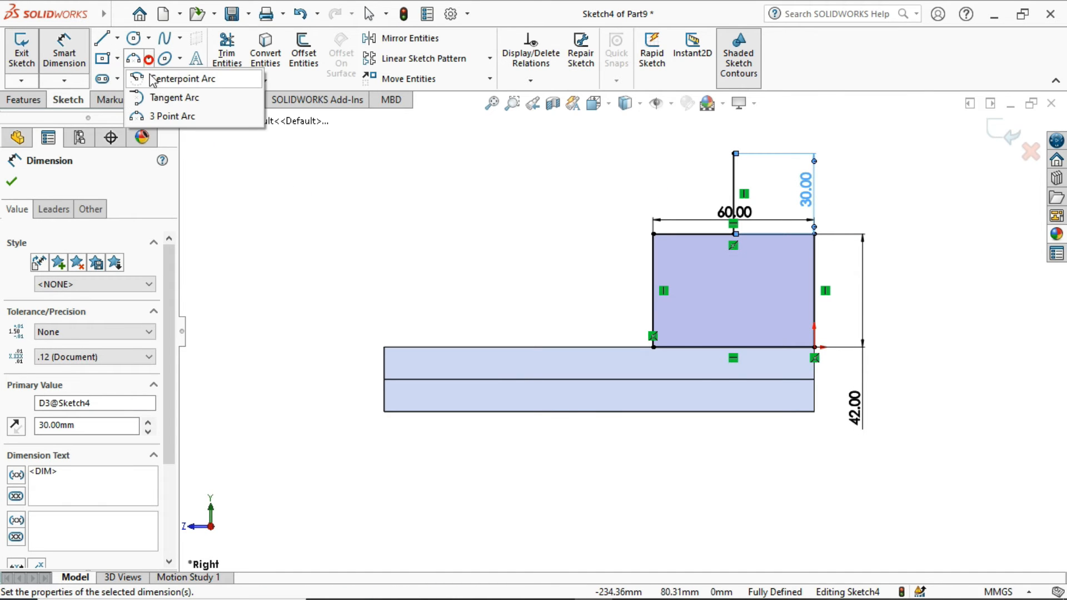
click(173, 117)
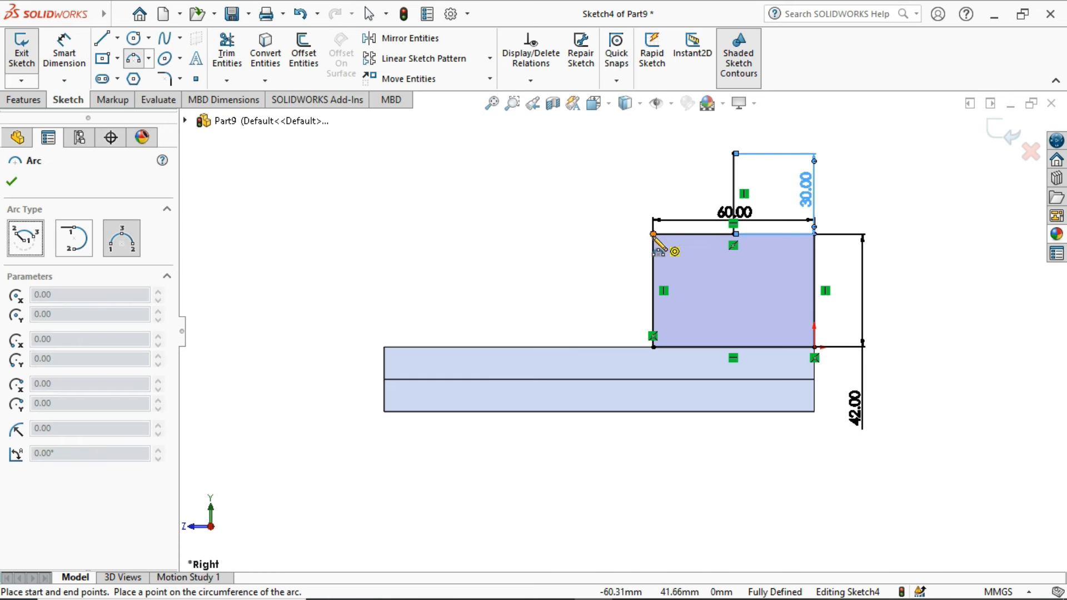
click(653, 234)
click(815, 234)
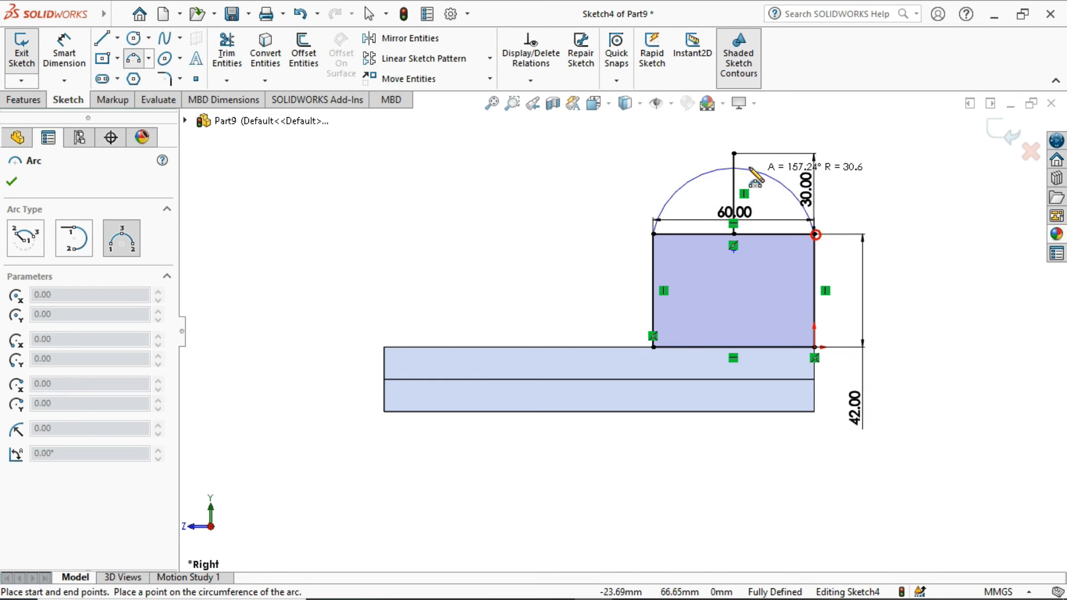
click(734, 153)
right_click(871, 146)
click(908, 157)
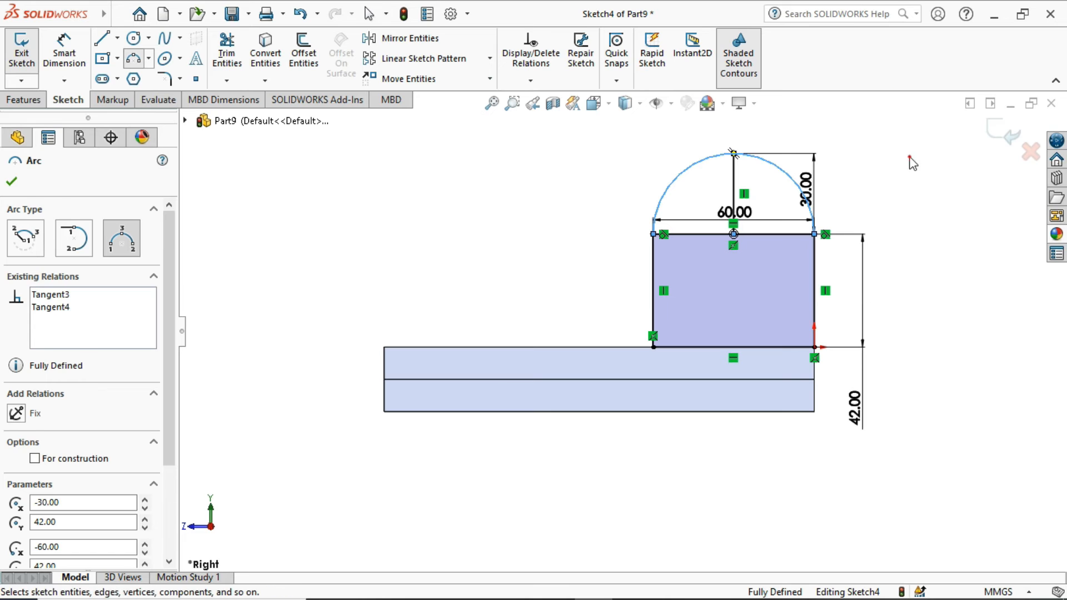
Delete the rectangle's horizontal upper line beneath the arc to leave one round-topped profile.
click(752, 234)
right_click(751, 234)
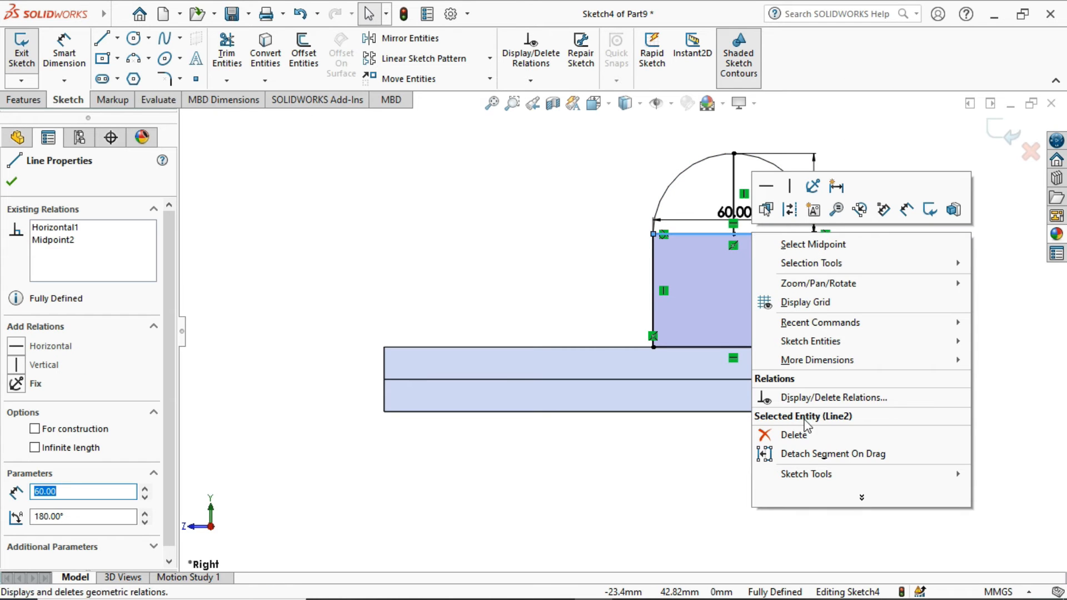
click(798, 437)
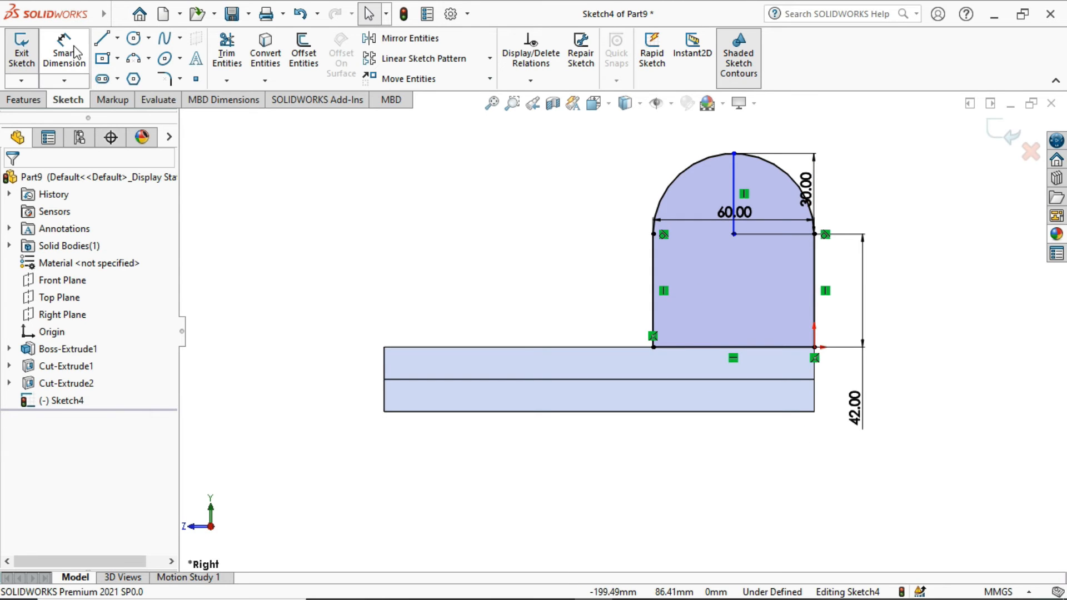
Draw a circle centred on the lower end of the vertical line and dimension its diameter to 30 mm.
click(135, 40)
drag(734, 234, 734, 266)
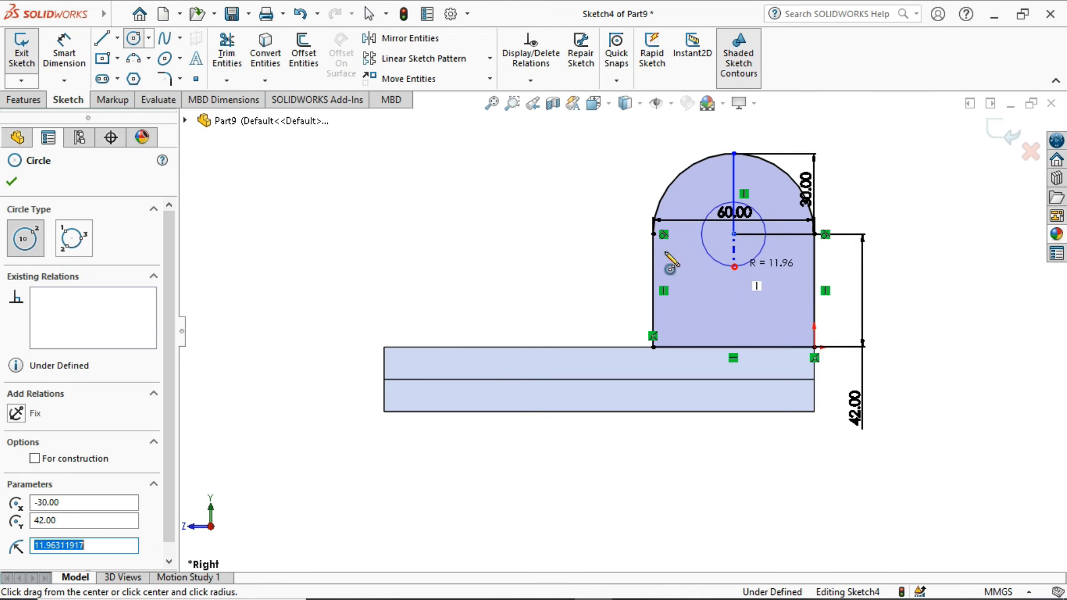
click(64, 49)
click(761, 249)
click(876, 217)
text(30)
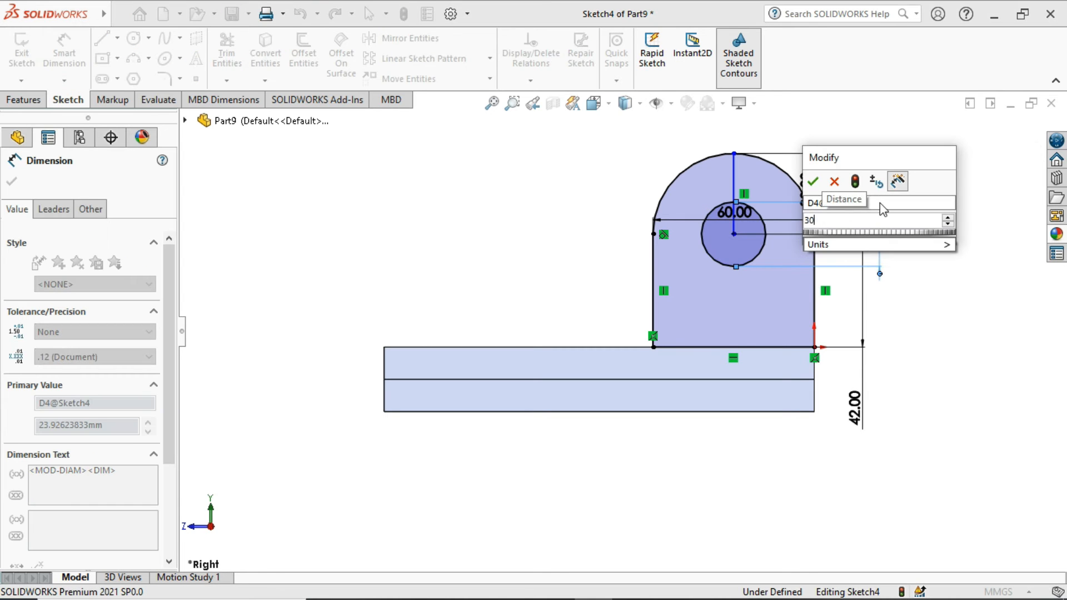
key(Return)
right_click(559, 159)
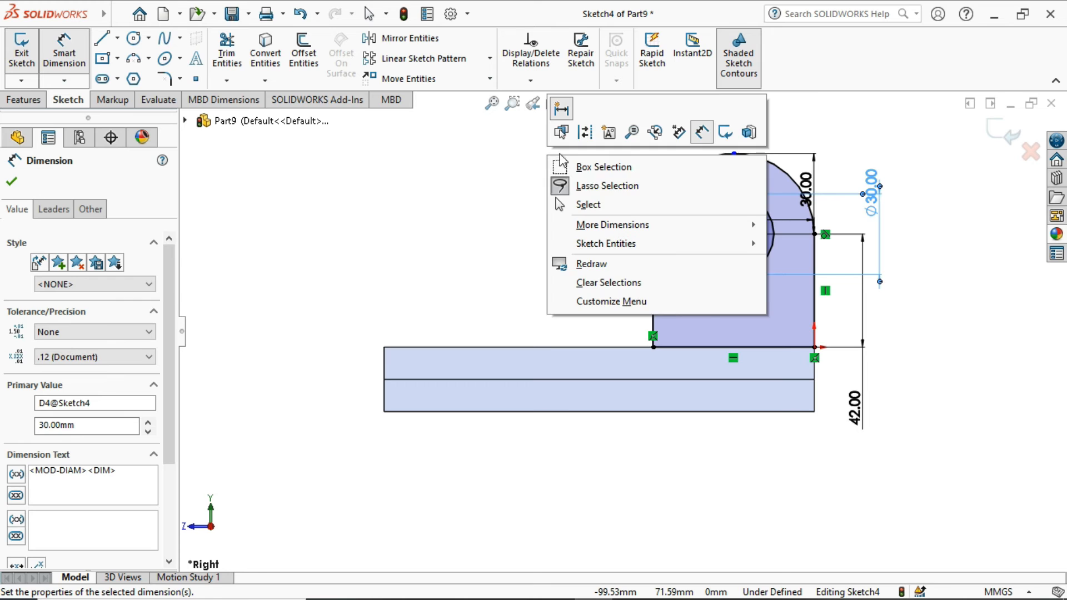
click(588, 204)
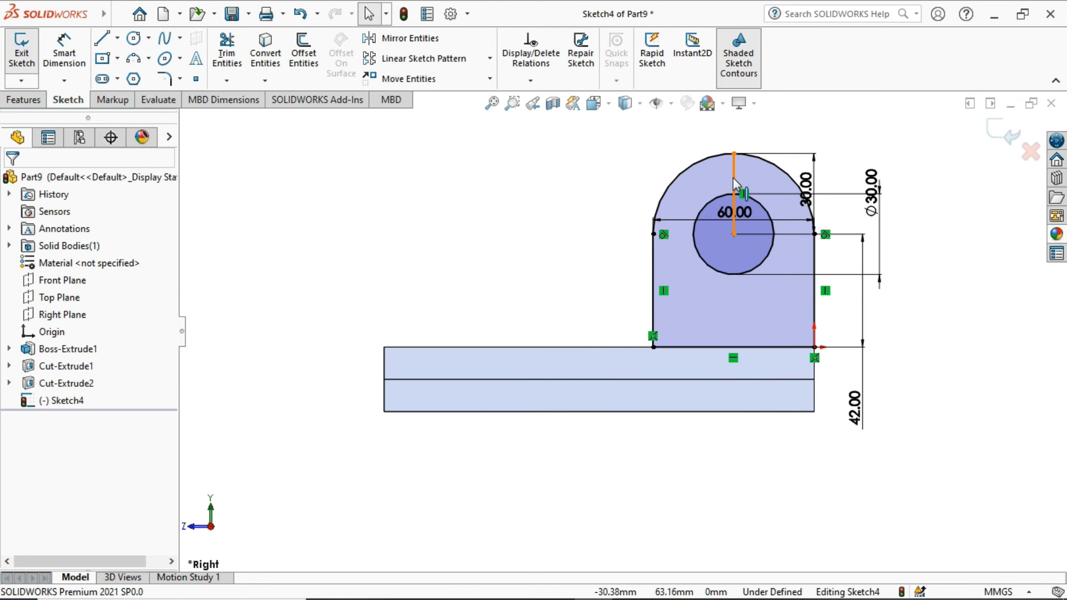
Delete the vertical helper line between the circle's centre and the crown of the arc, along with its associated dimension.
right_click(733, 183)
click(818, 399)
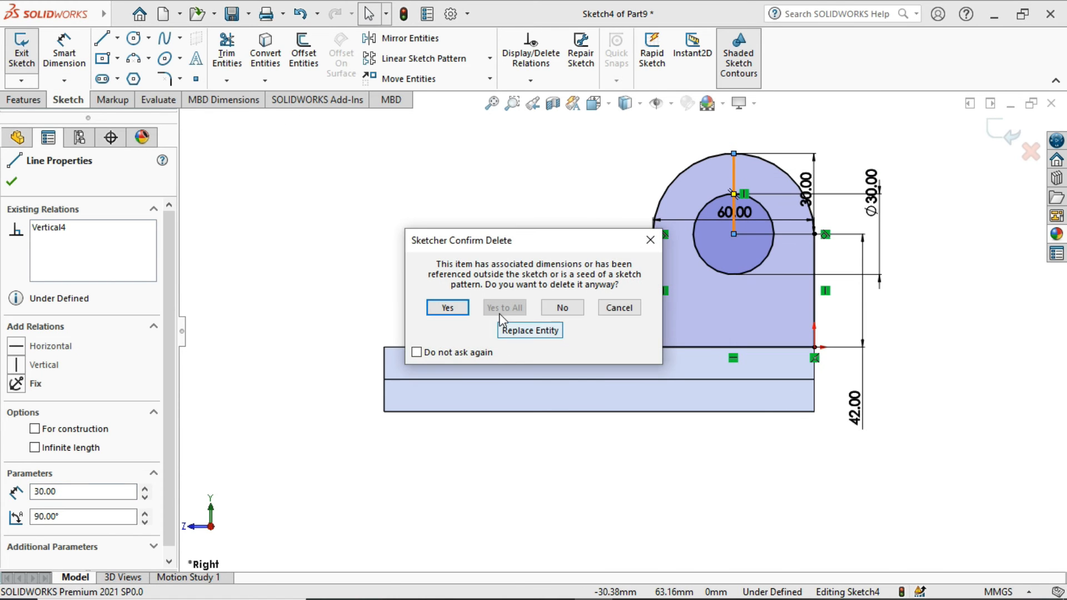
click(448, 307)
Extrude the round-topped profile with its circular hole 76 mm as a Blind boss, reversed so it runs across the block.
key(z)
key(z)
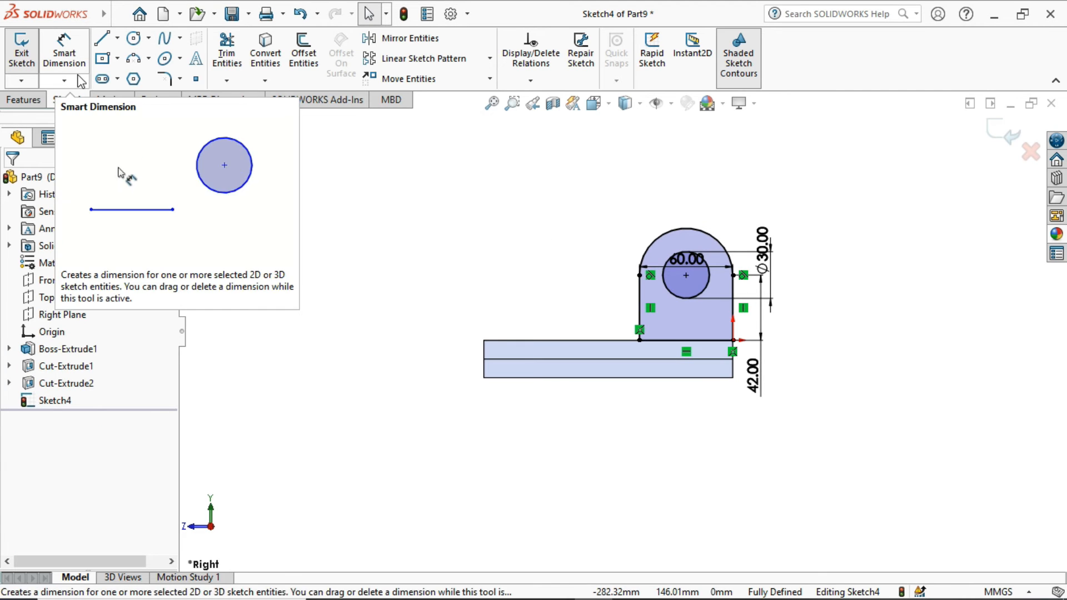
click(22, 100)
click(17, 67)
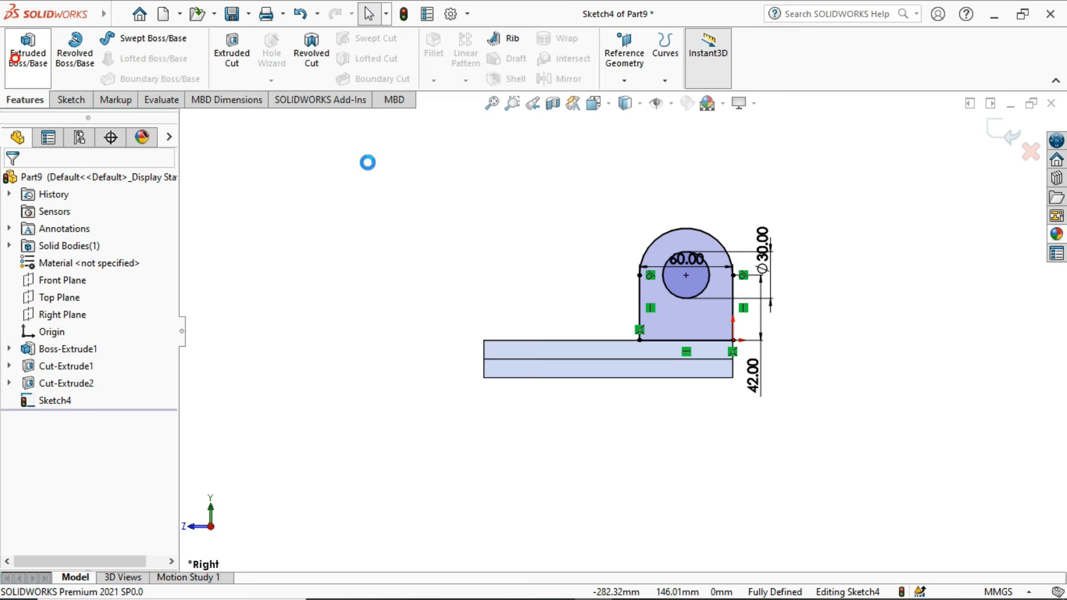
middle_drag(540, 274, 633, 295)
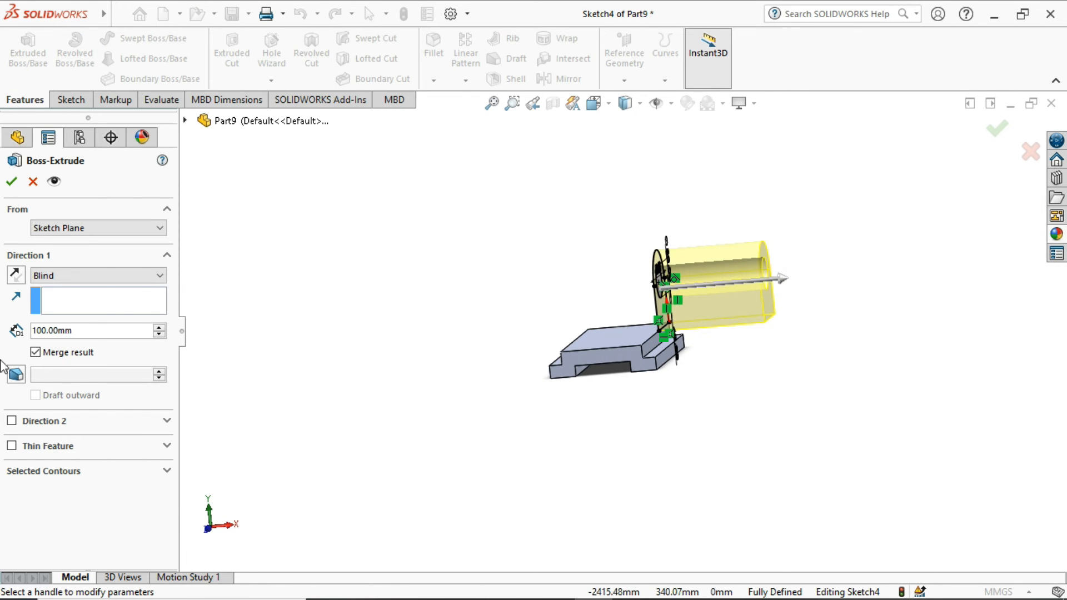
click(15, 275)
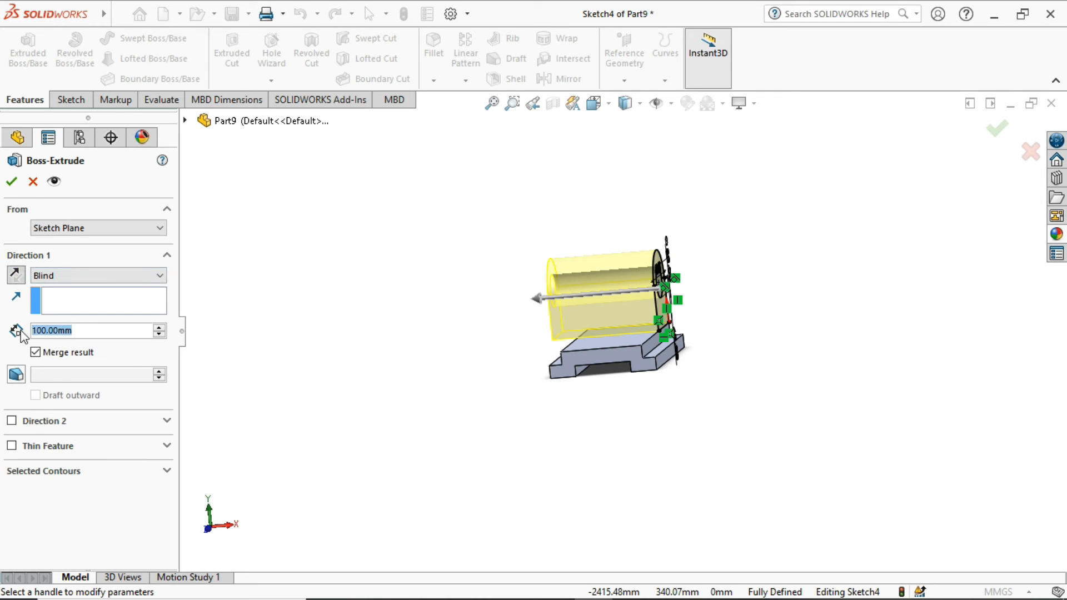
text(76)
key(Return)
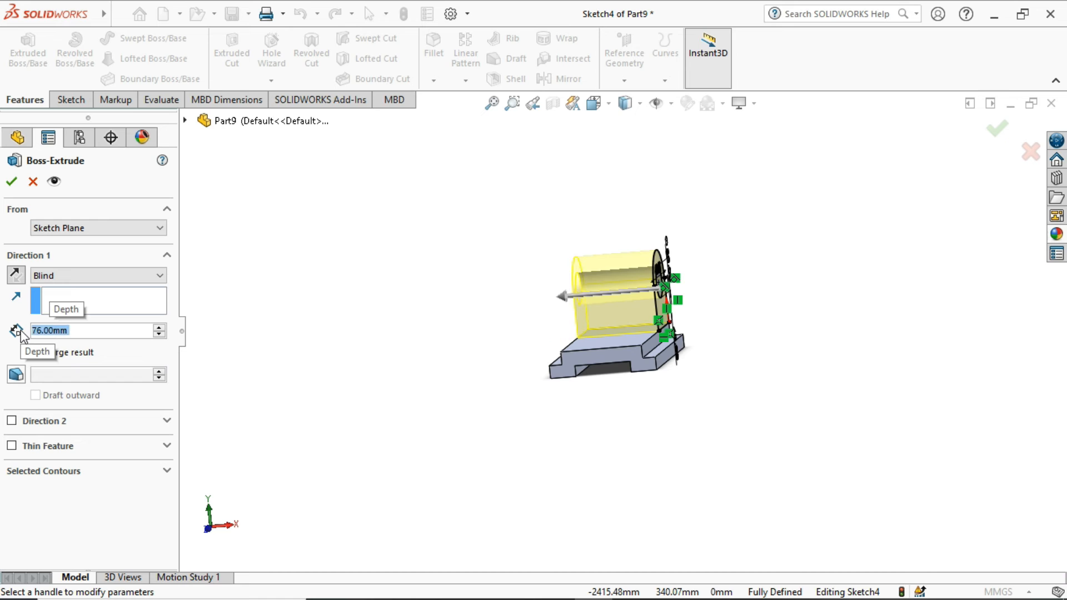
click(11, 185)
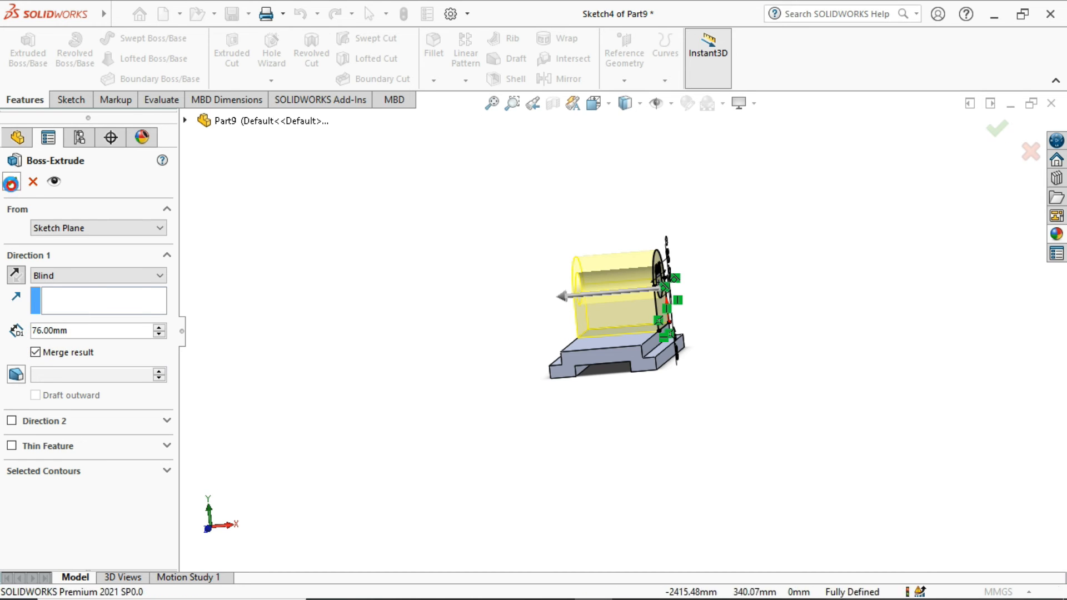
click(761, 261)
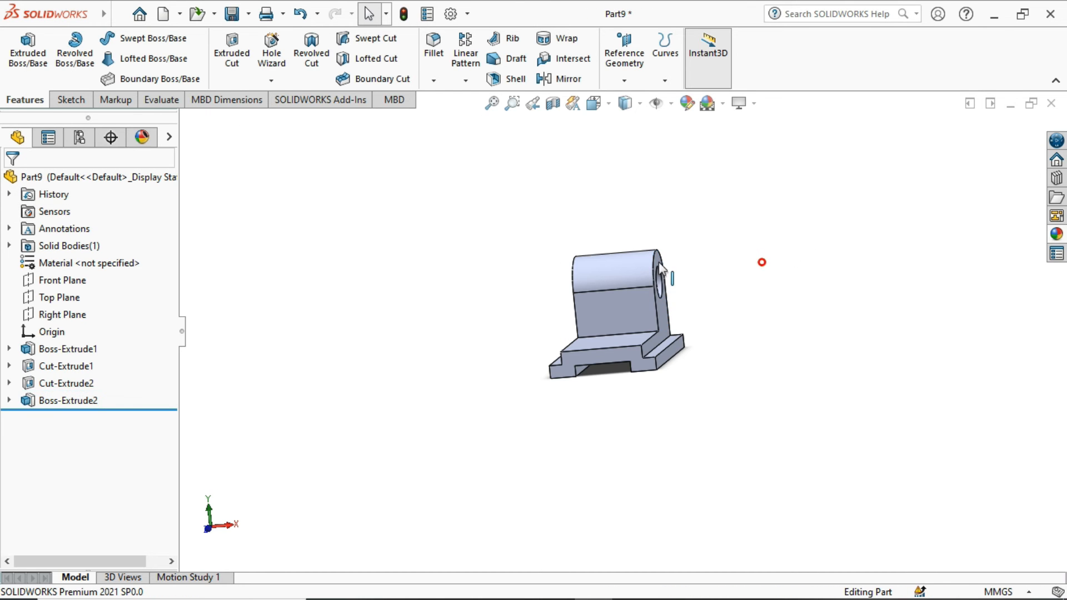
Start a Rib feature with its sketch on the Right Plane and view the part normal to that plane.
middle_drag(763, 291, 676, 321)
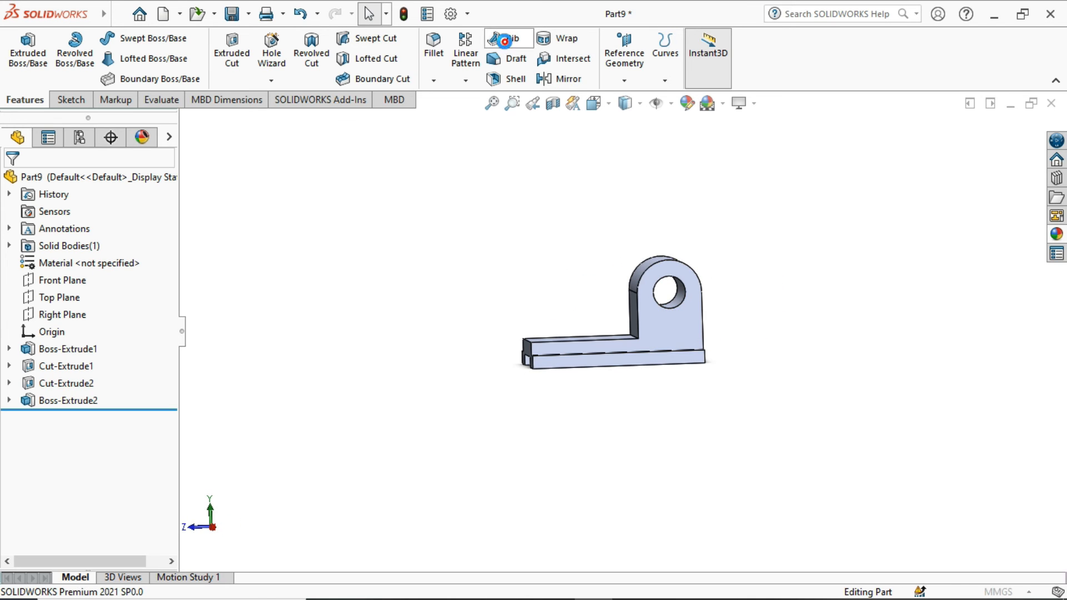
click(504, 41)
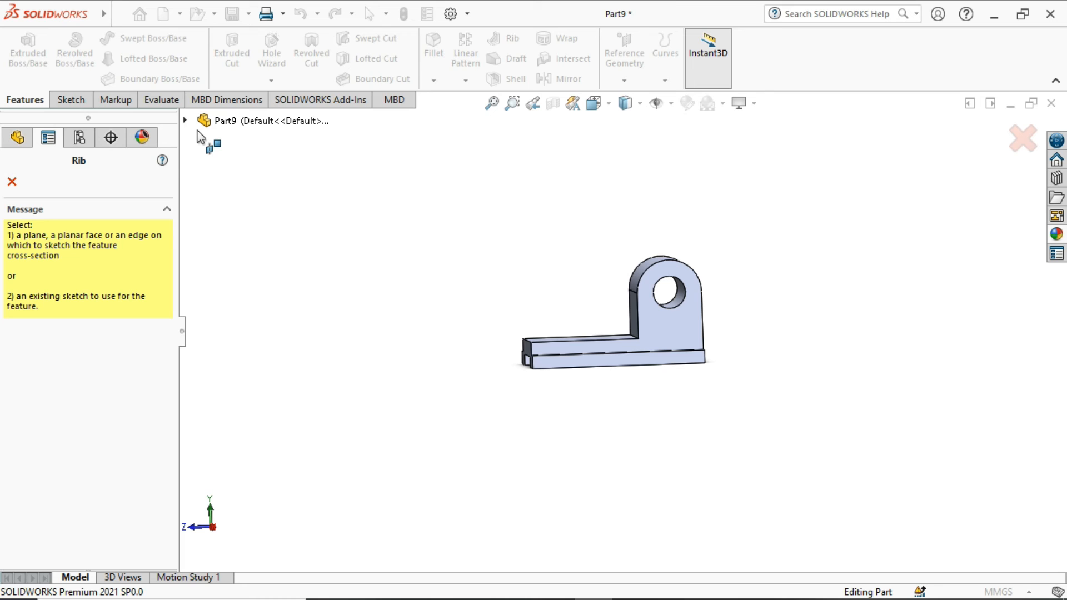
click(184, 120)
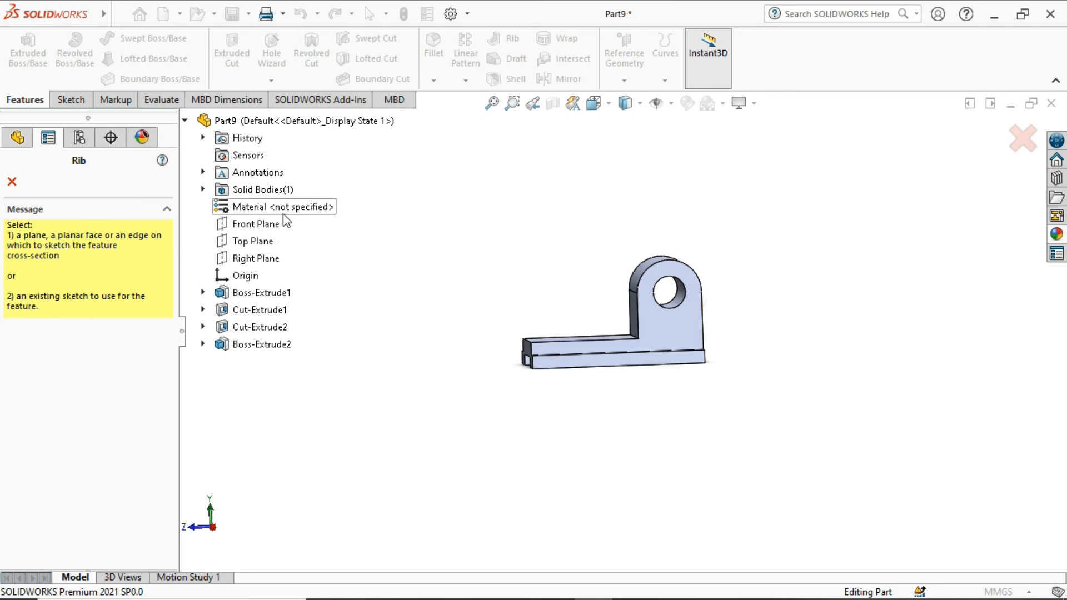
click(253, 259)
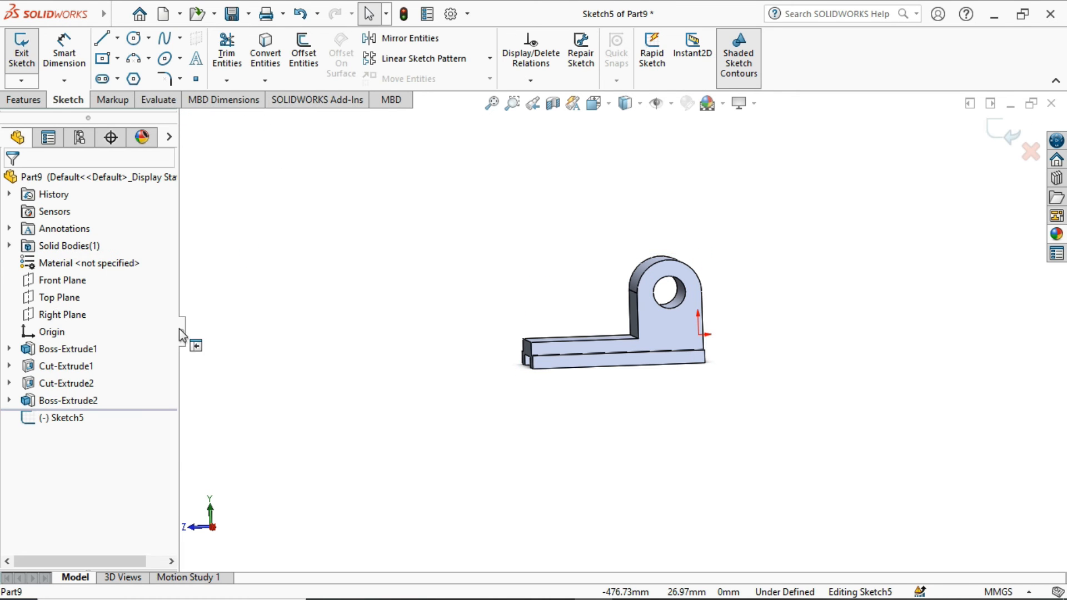
click(61, 314)
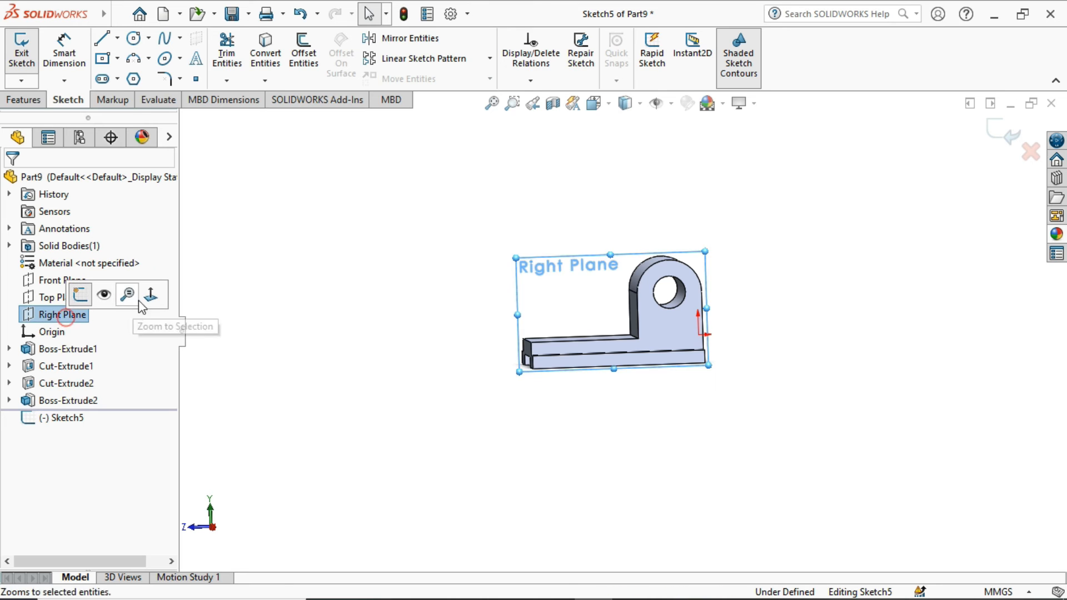
click(154, 303)
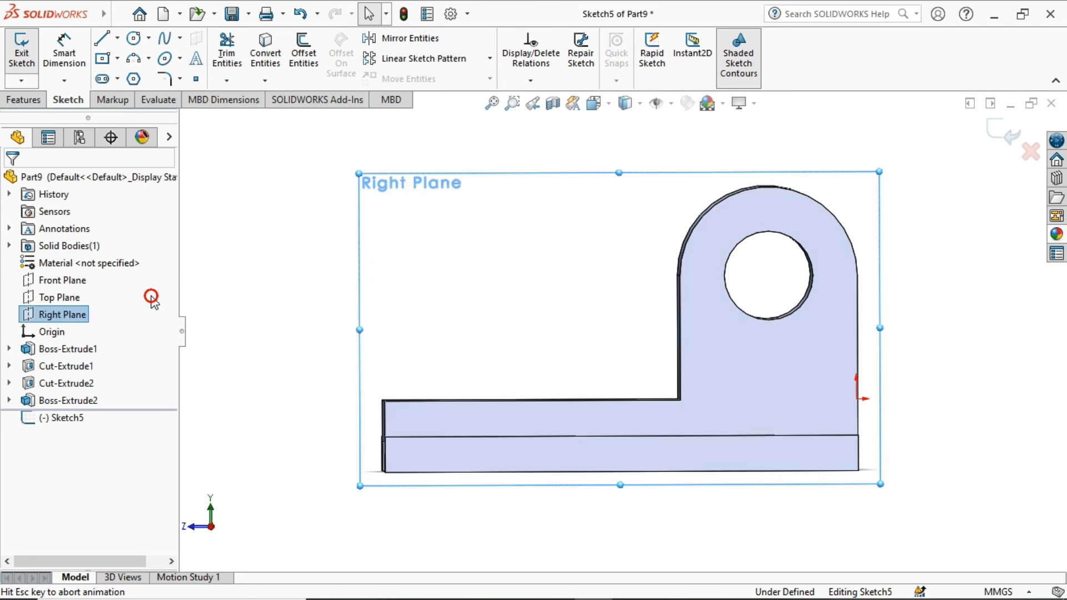
Draw a sloping line about 137 mm long from the base's upper end corner to the upright's rounded outer edge.
click(102, 39)
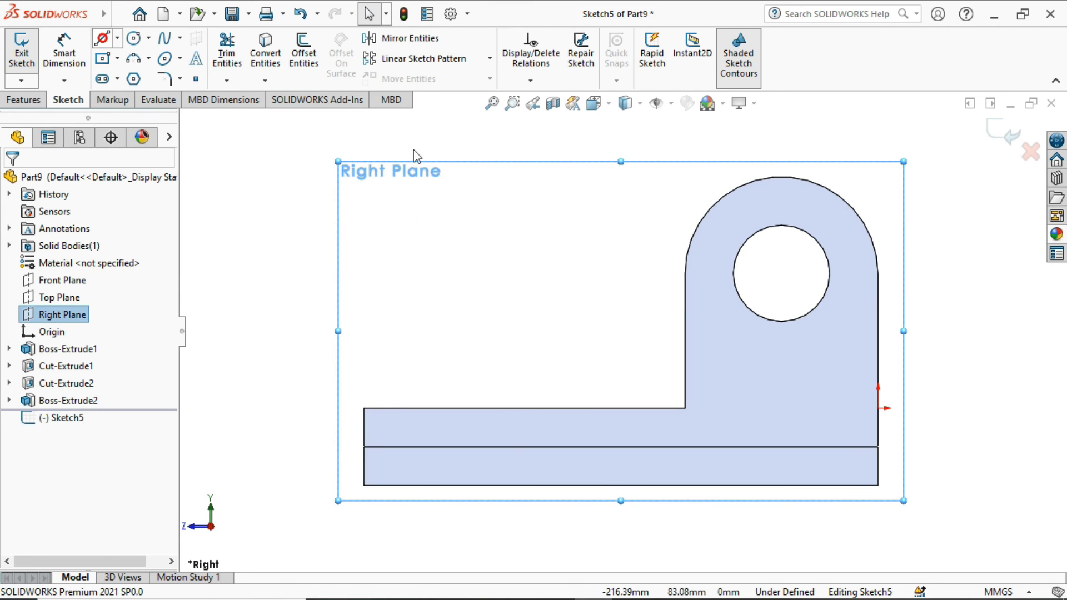
click(364, 409)
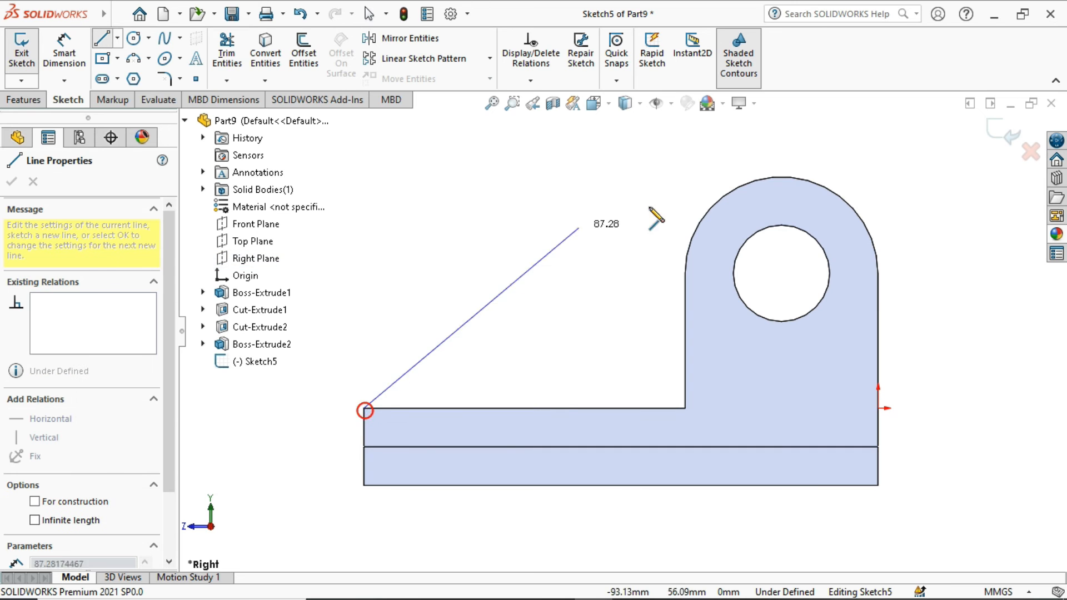
click(745, 179)
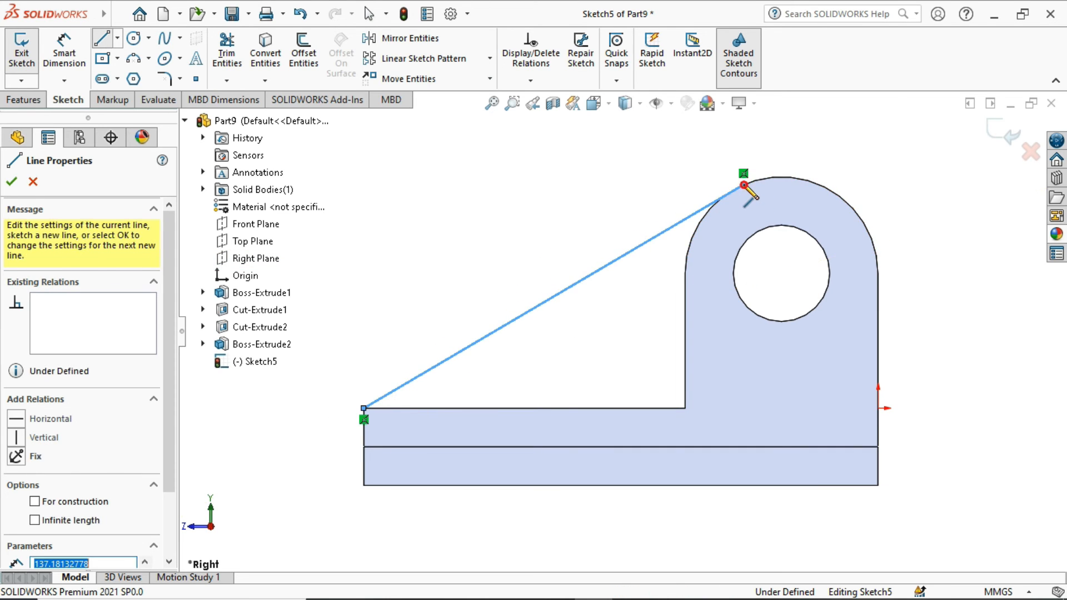
End the sloping line and exit its sketch to proceed to the rib's parameters.
right_click(612, 172)
click(618, 179)
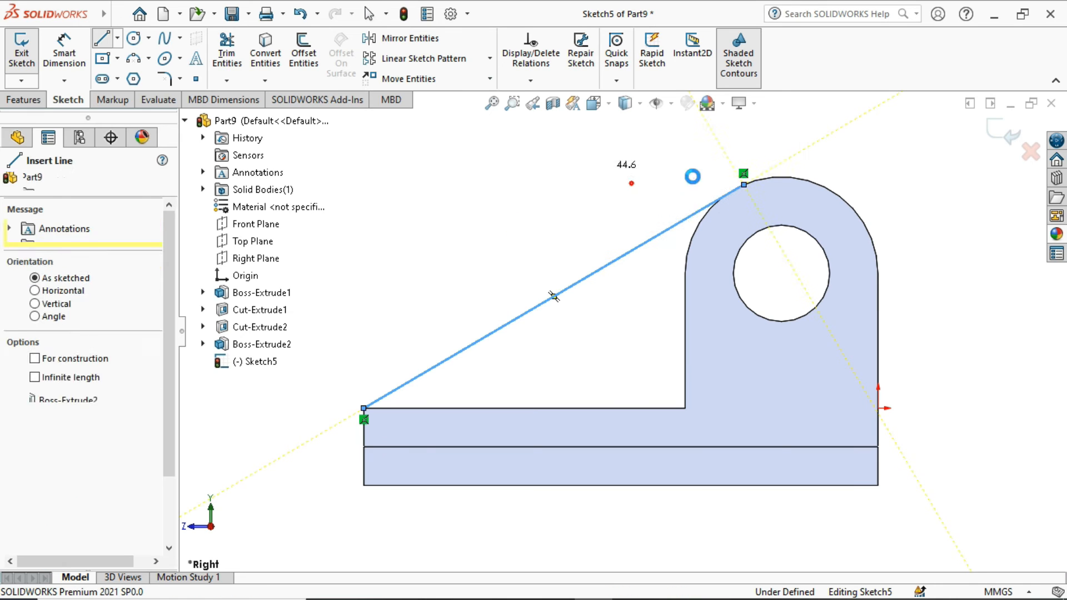
click(998, 130)
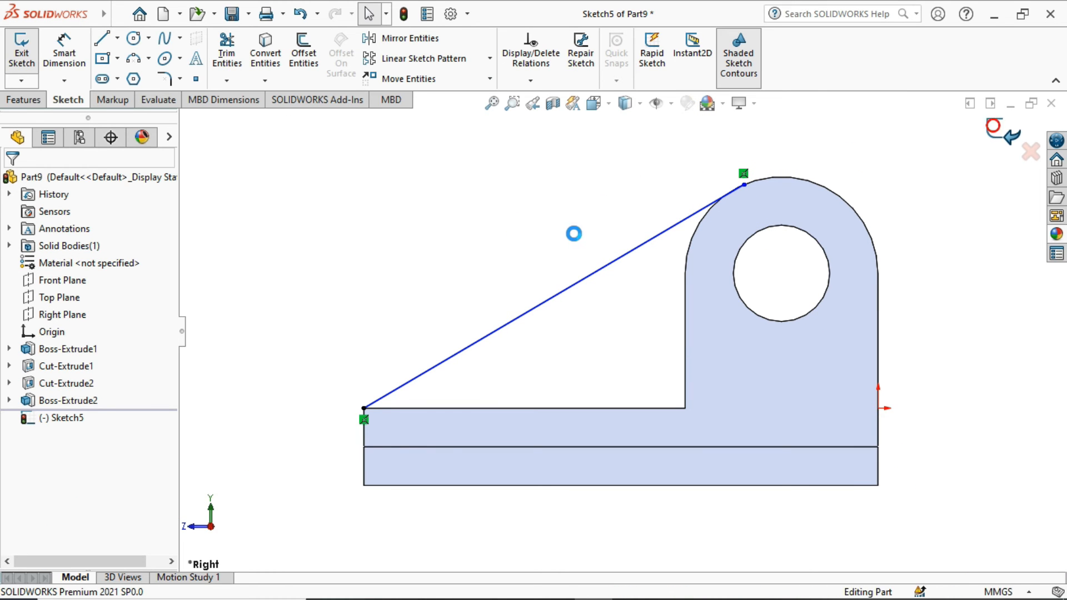
scroll(578, 240, up, 4)
mouse_move(574, 241)
middle_down()
mouse_move(622, 226)
mouse_move(675, 255)
middle_up()
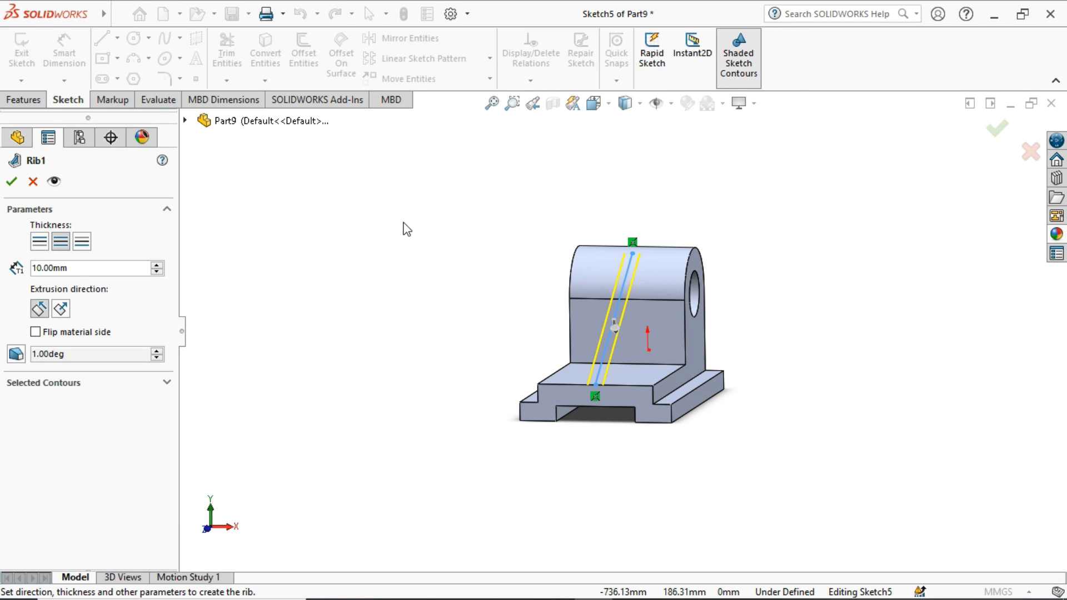
Create the rib from the sloping line with a thickness of 12 mm applied to both sides.
click(72, 268)
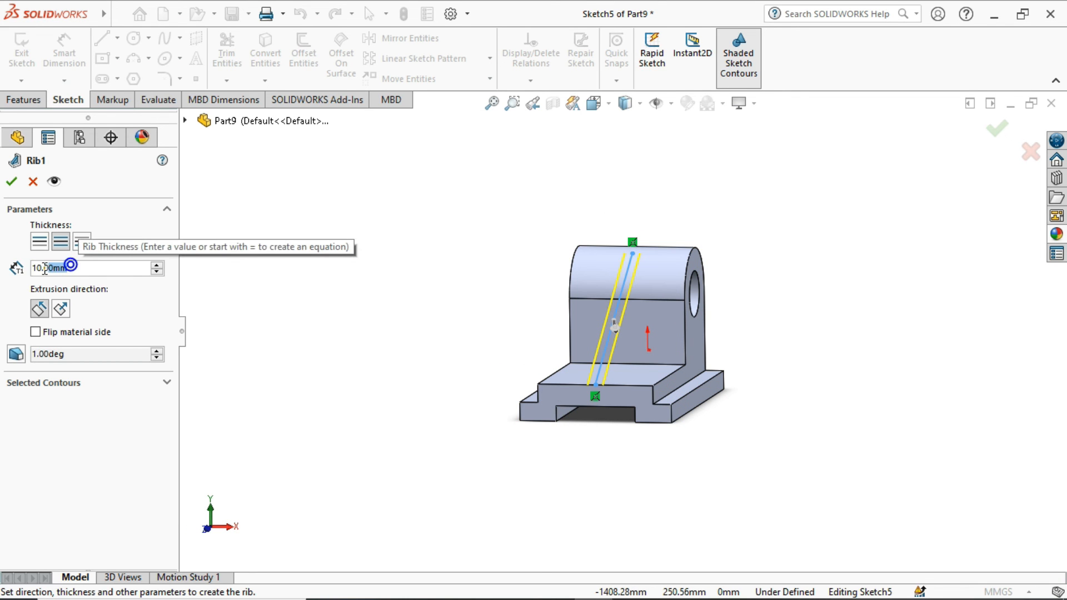
drag(45, 269, 32, 273)
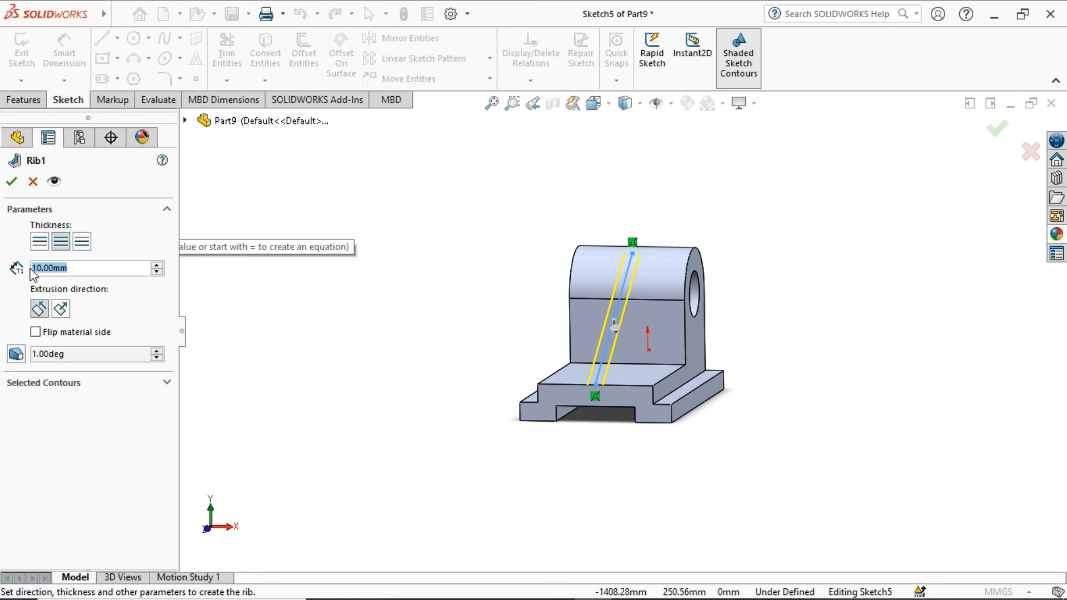
text(12)
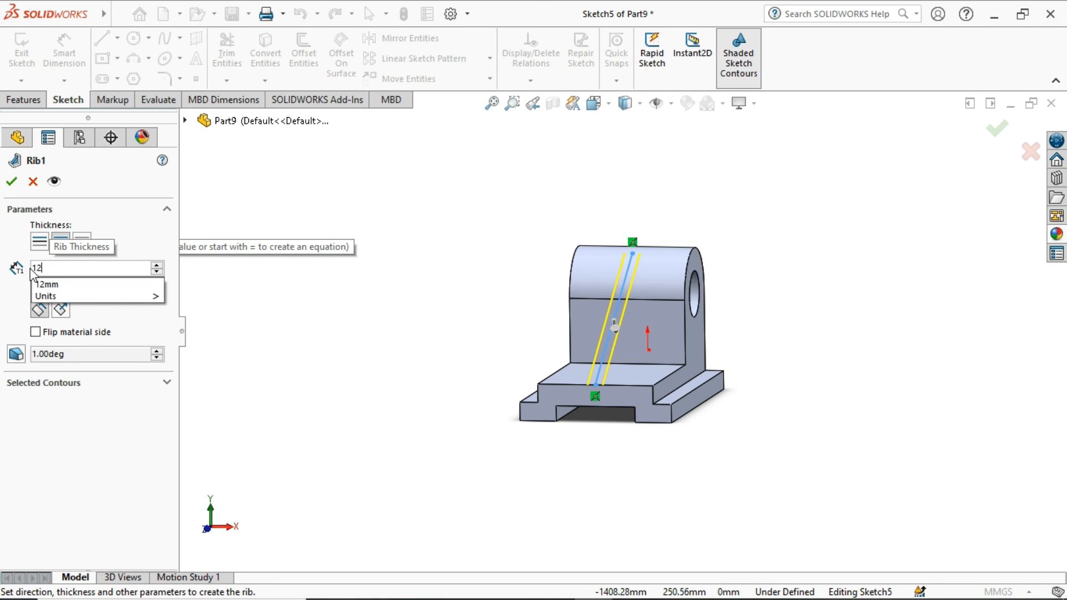
key(Return)
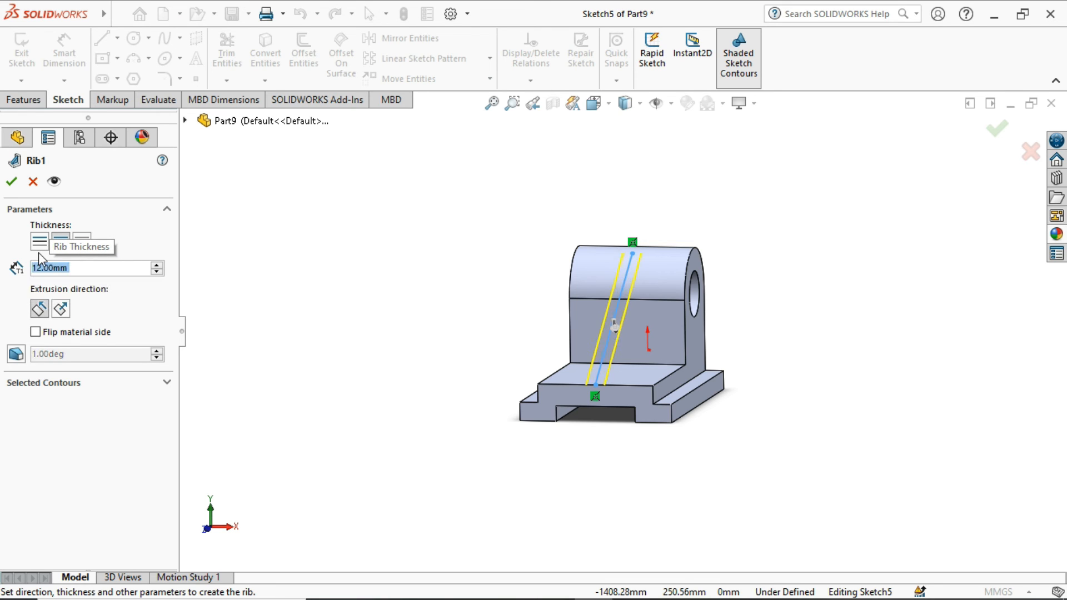
click(61, 240)
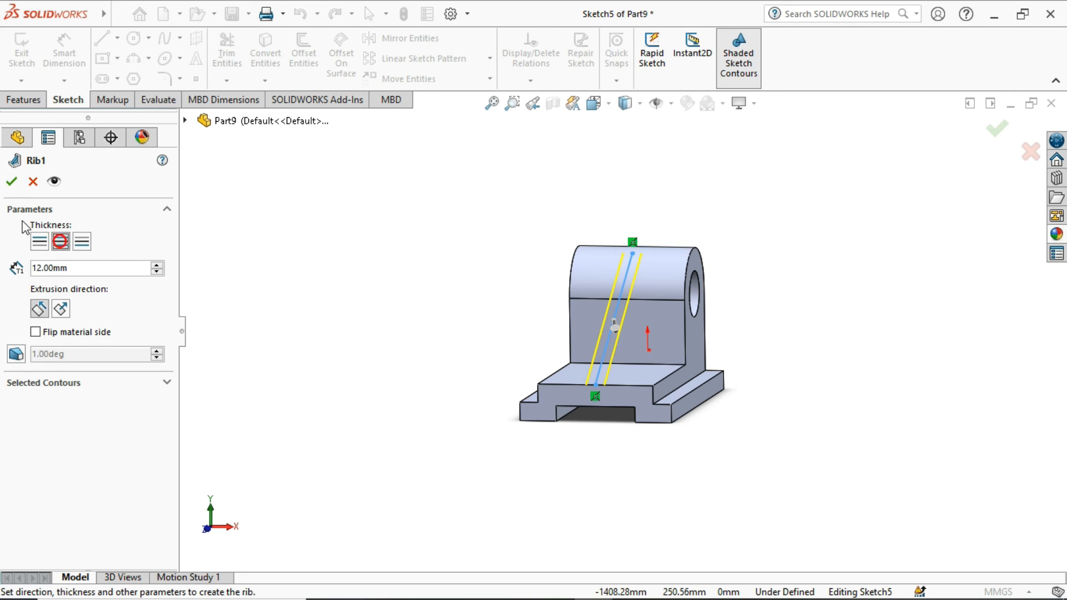
click(11, 183)
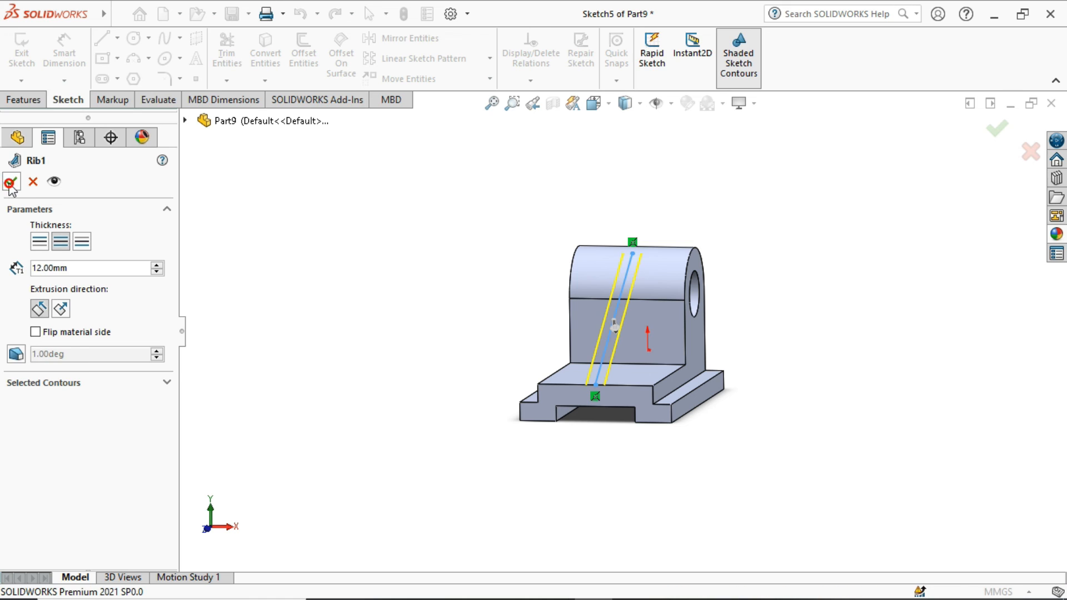
click(839, 235)
middle_drag(812, 364, 763, 368)
scroll(762, 368, down, 3)
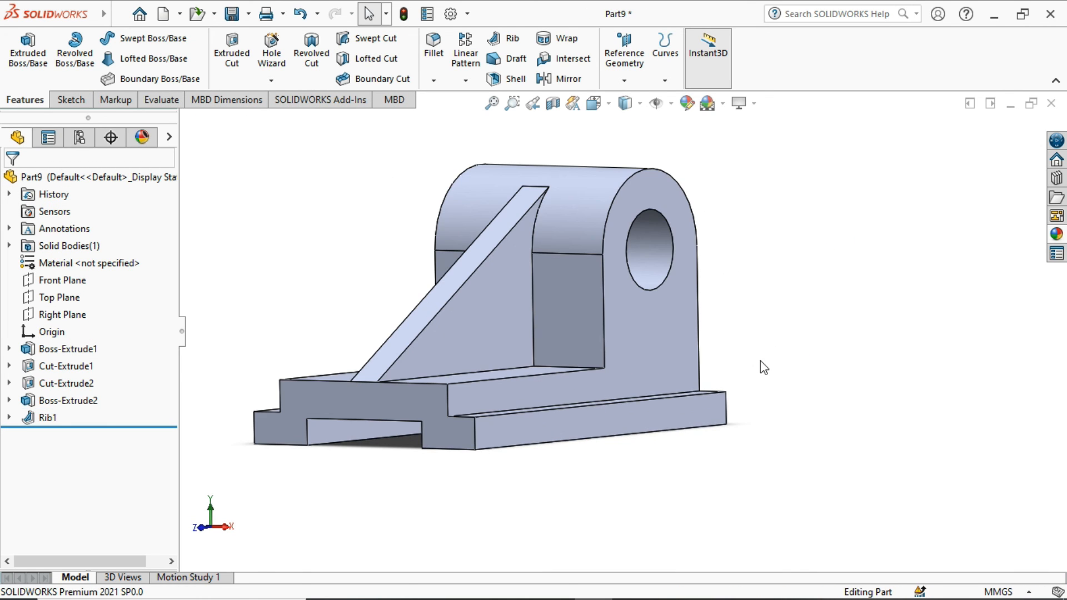
scroll(331, 300, up, 1)
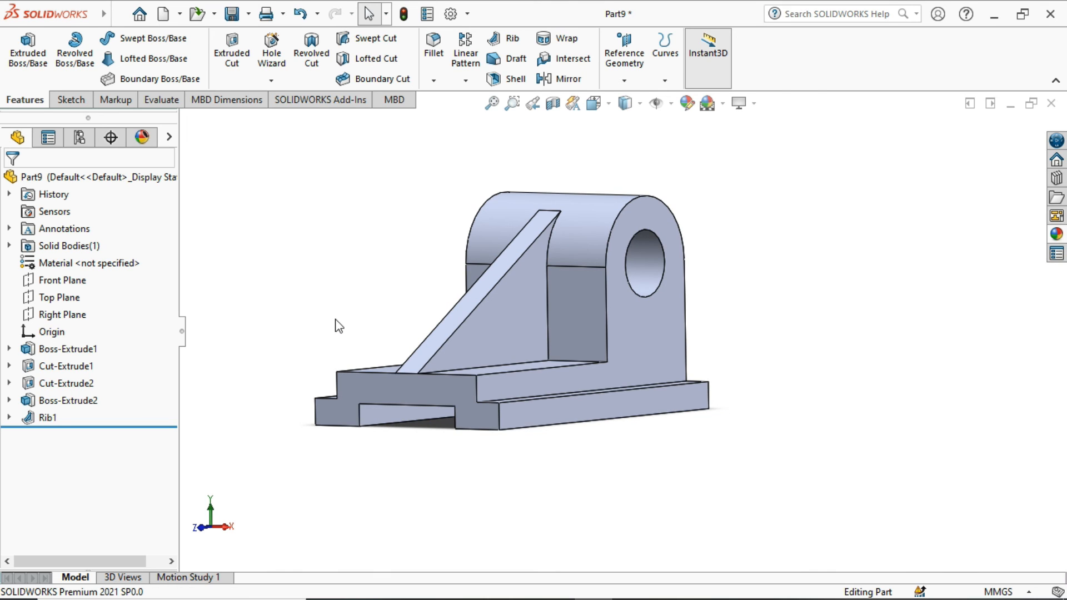
scroll(336, 326, down, 1)
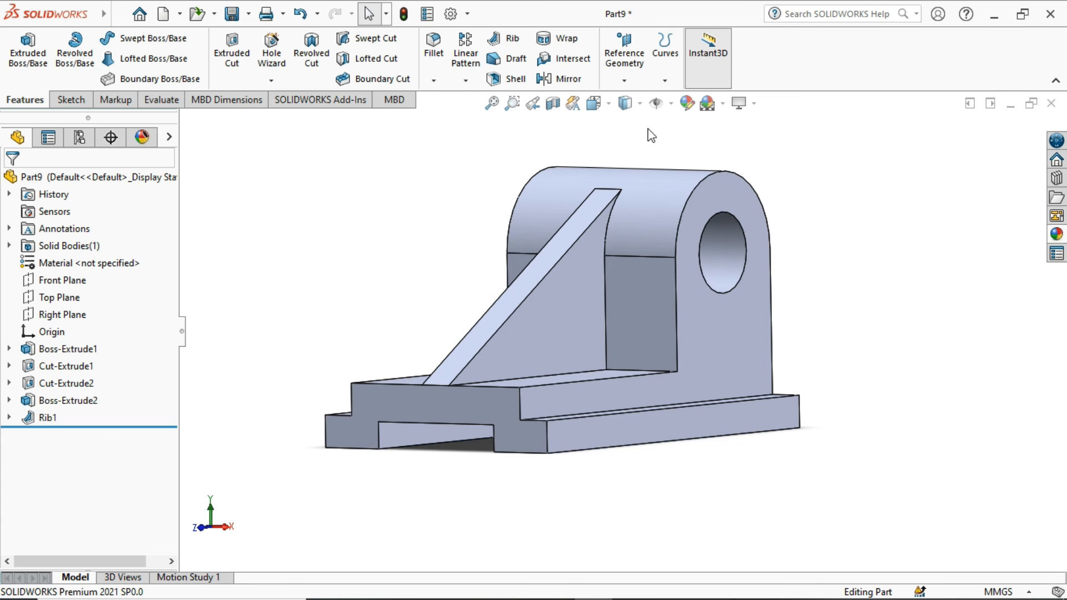
scroll(647, 130, up, 1)
scroll(645, 136, down, 1)
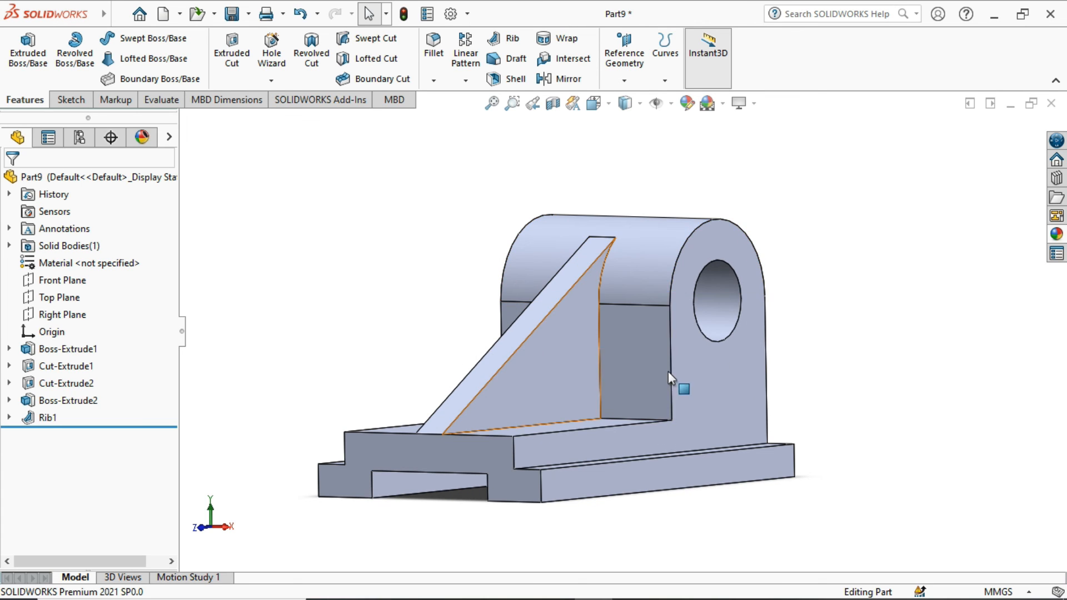
Edit the whole part's appearance and give it a standard pink colour with RGB values 255, 128, 255.
click(687, 104)
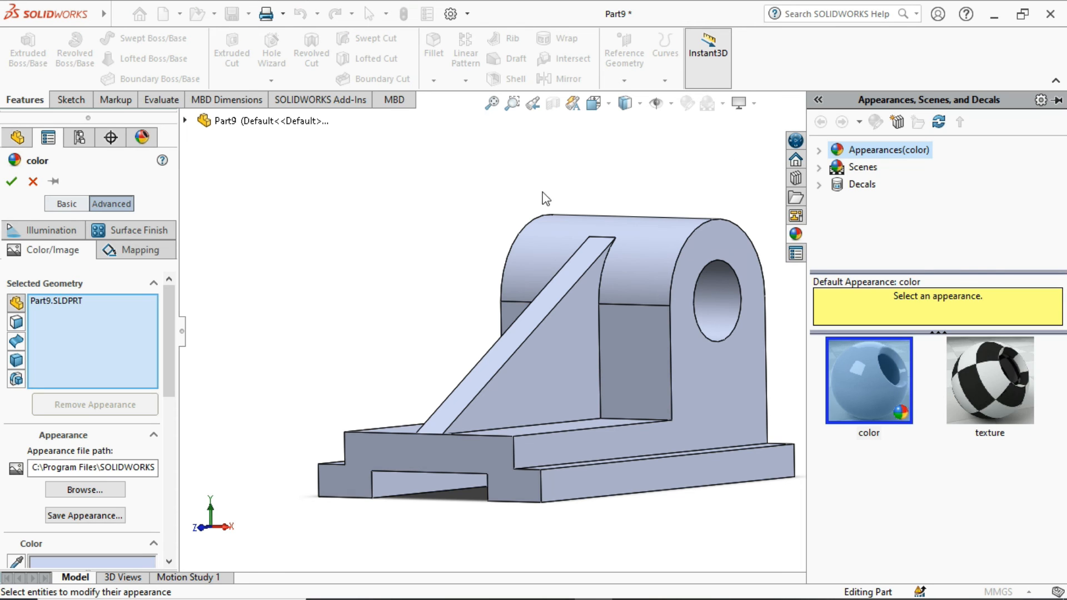
drag(169, 330, 166, 424)
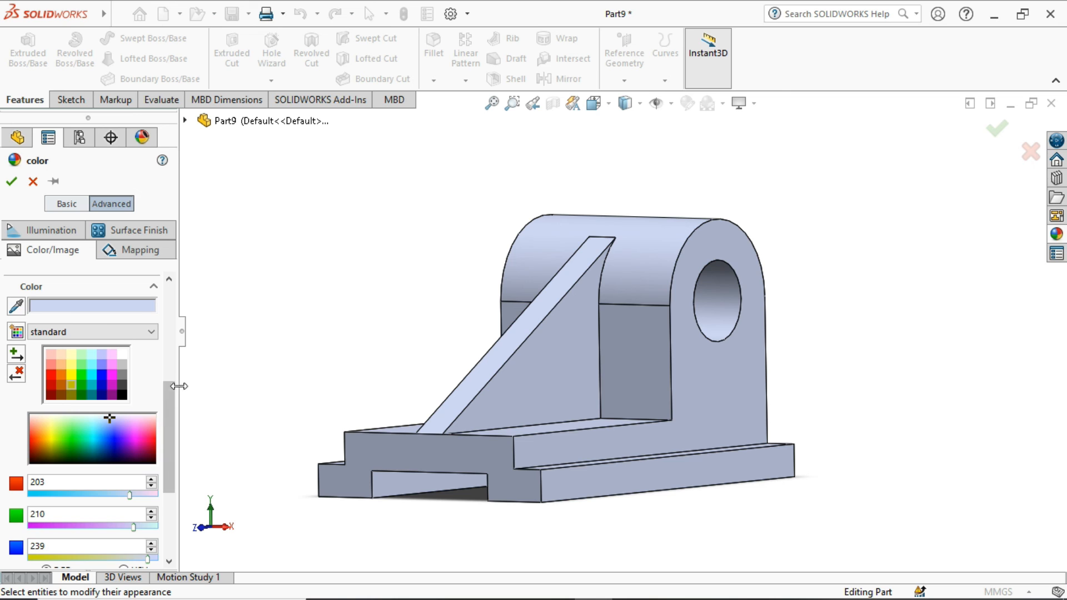
click(111, 365)
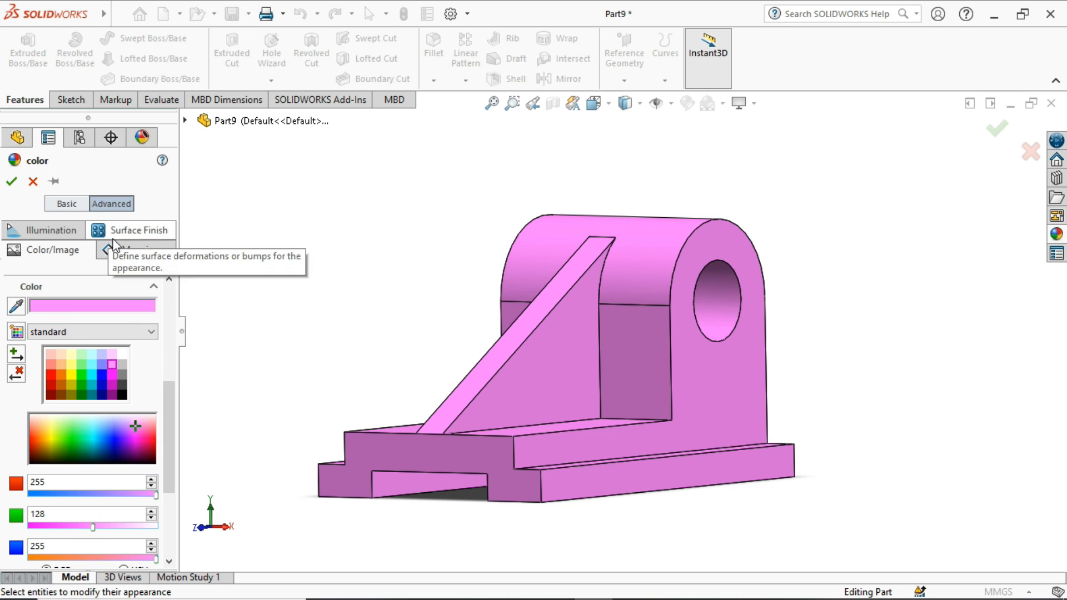
Raise the appearance's luminous intensity to 0.35 w/srm^2 and apply the appearance to the part.
click(35, 232)
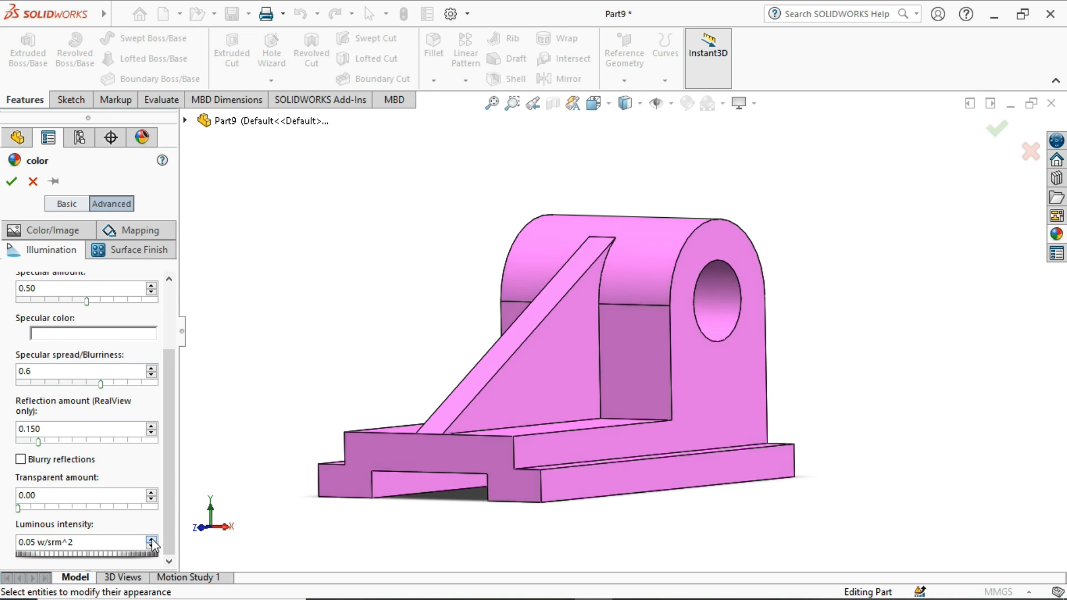
drag(151, 540, 153, 544)
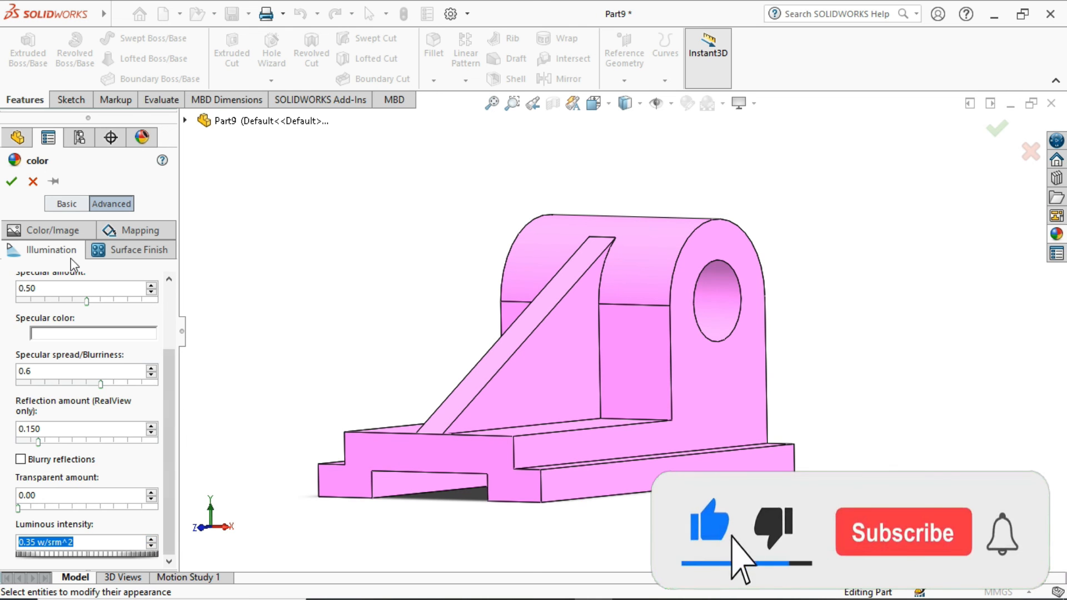
click(11, 178)
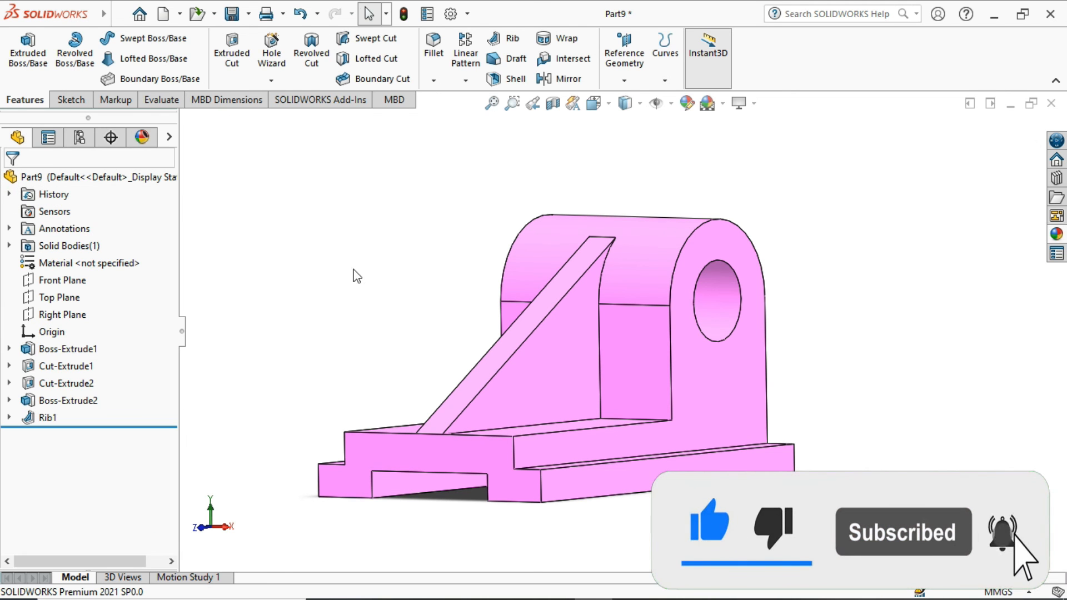